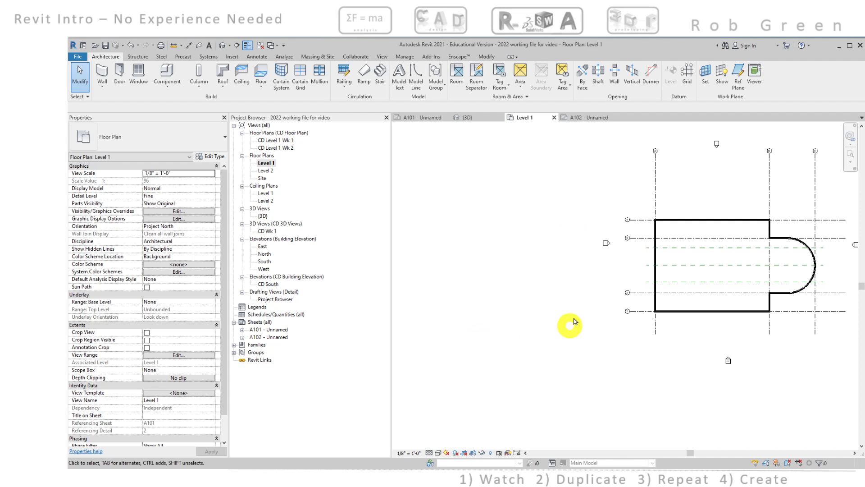
# Step: Draw a 25' exterior wall westward from the intersection of grid A and the uppermost reference plane
pyautogui.scroll(3, 577, 271)
pyautogui.moveTo(580, 265); pyautogui.dragTo(580, 274, button='middle')
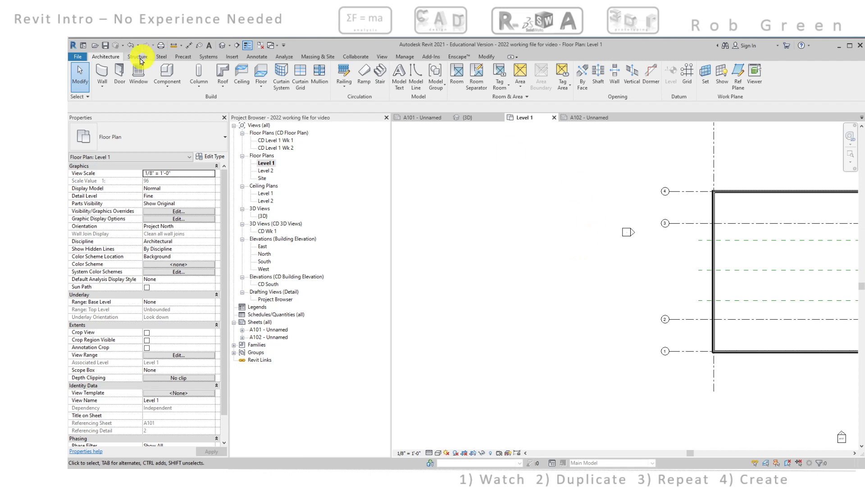
pyautogui.click(102, 70)
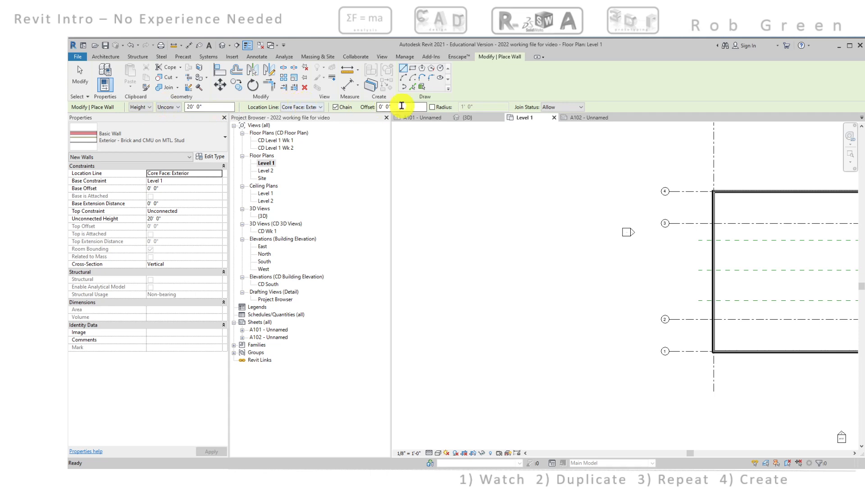
pyautogui.scroll(8, 724, 242)
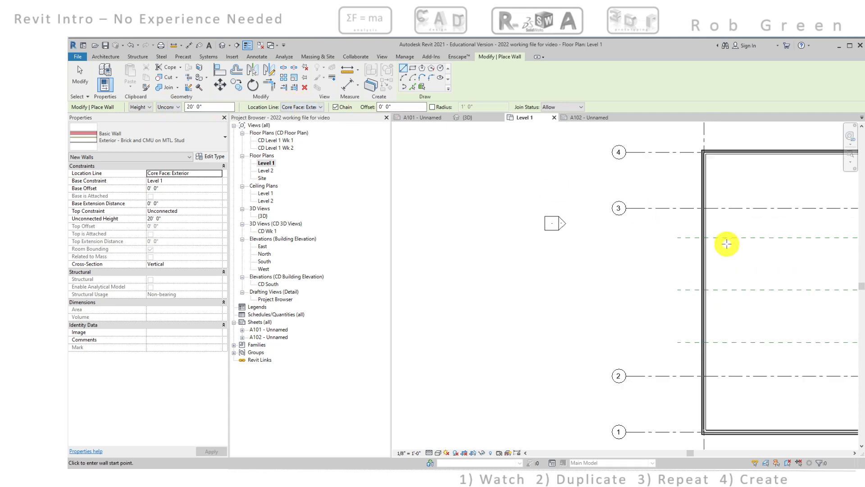
pyautogui.scroll(4, 671, 224)
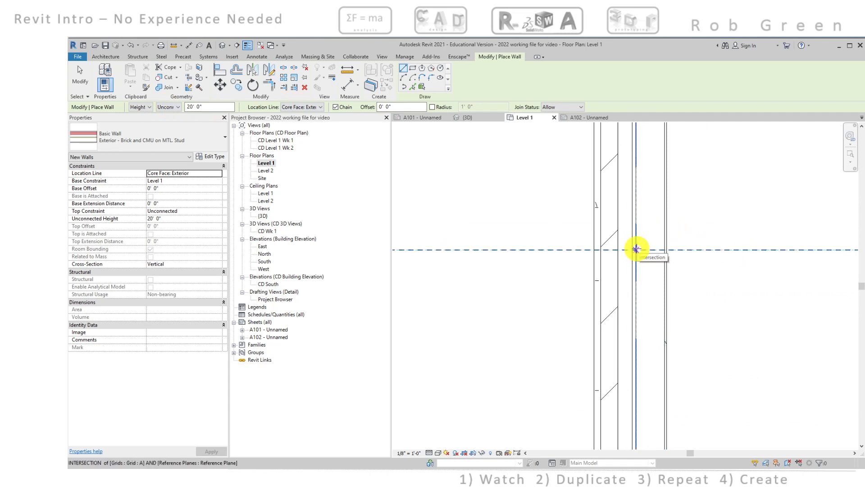
pyautogui.click(636, 249)
pyautogui.scroll(-5, 578, 253)
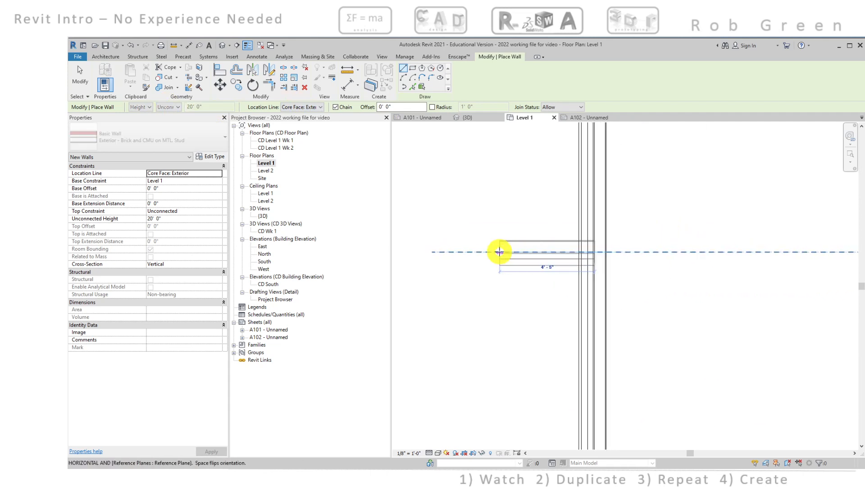
pyautogui.scroll(3, 500, 252)
pyautogui.scroll(1, 499, 251)
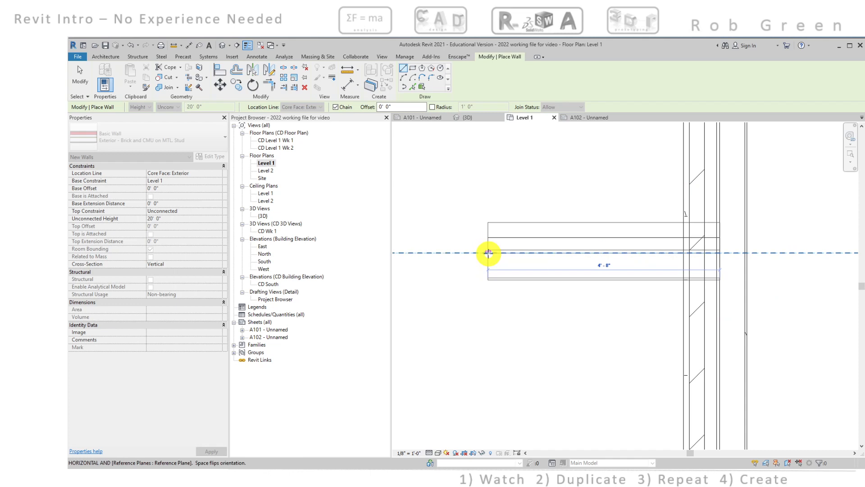
pyautogui.scroll(-4, 488, 254)
pyautogui.moveTo(488, 253); pyautogui.dragTo(663, 273, button='middle')
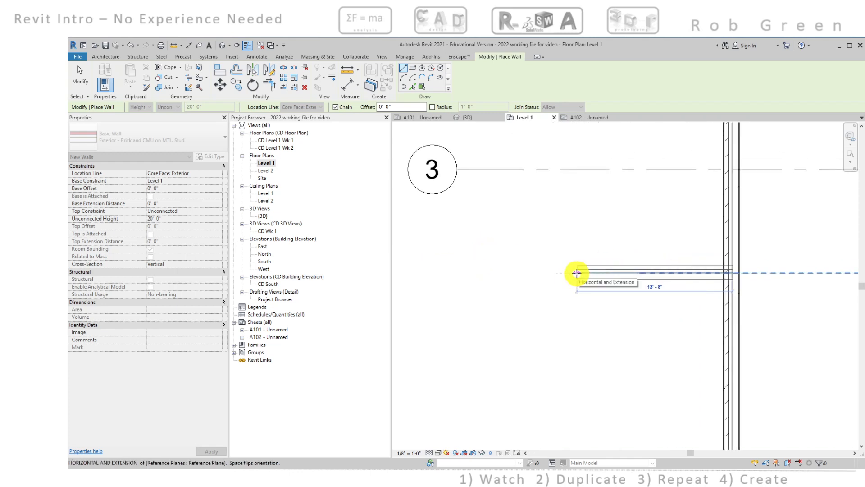
pyautogui.write('2')
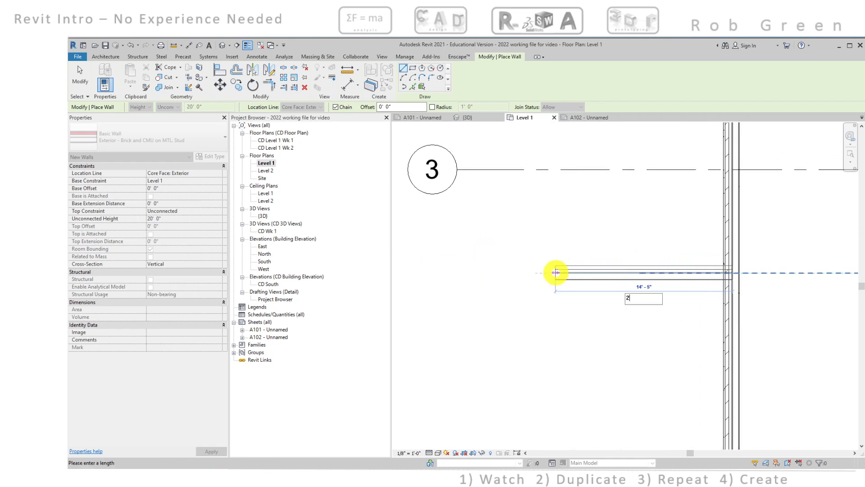
pyautogui.write('5')
pyautogui.press('Return')
# Step: Continue the wall diagonally northwest at 135°, about 34'-6" long, ending on the extension of grid 4
pyautogui.scroll(-2, 556, 272)
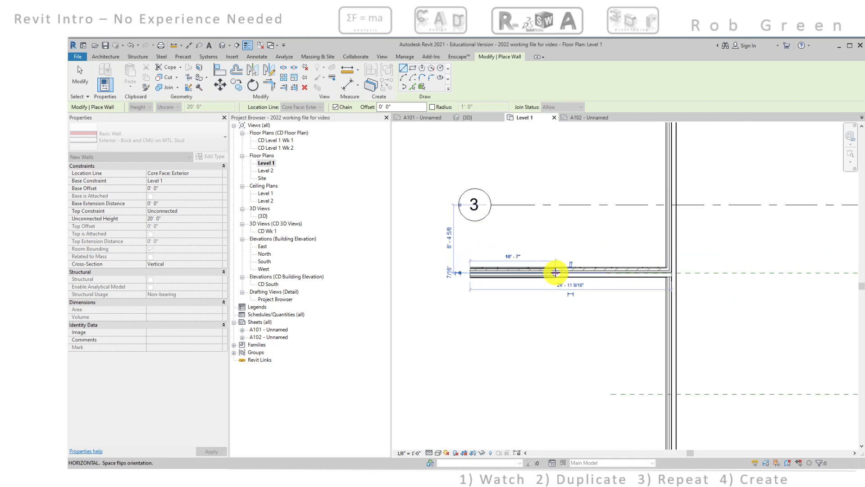
pyautogui.scroll(-1, 556, 272)
pyautogui.moveTo(543, 258); pyautogui.dragTo(735, 296, button='middle')
pyautogui.scroll(-3, 588, 212)
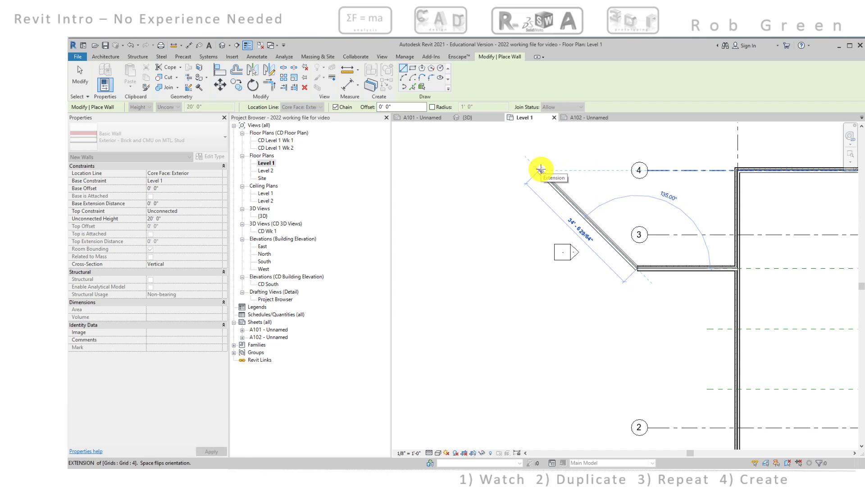
pyautogui.click(541, 169)
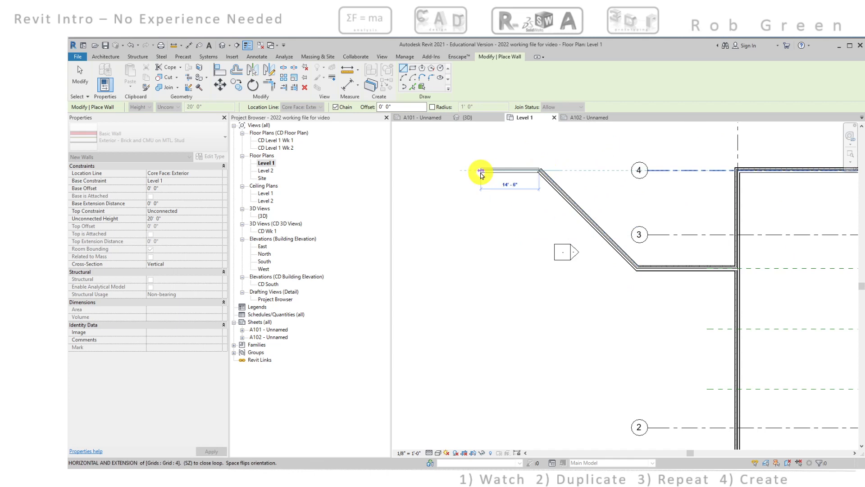
# Step: Continue the wall chain 25' west along the grid 4 extension and 25' straight north
pyautogui.write('10 6')
pyautogui.press('Return')
pyautogui.scroll(-2, 481, 170)
pyautogui.moveTo(480, 171); pyautogui.dragTo(537, 309, button='middle')
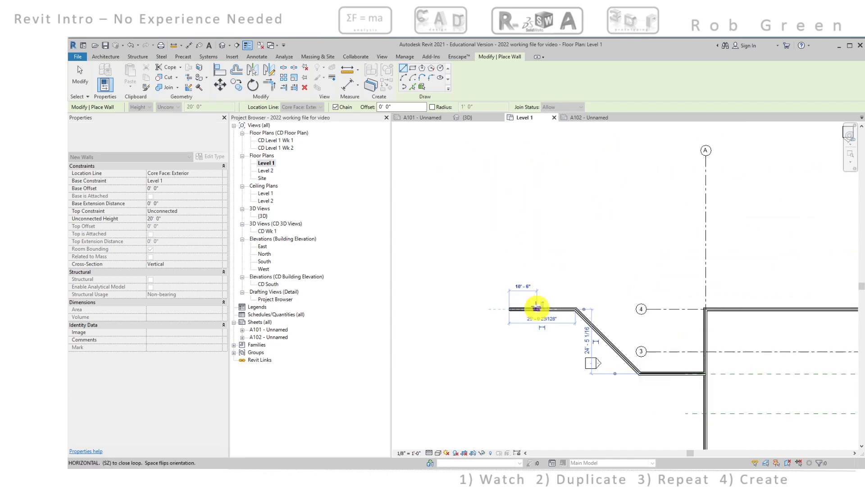
pyautogui.write('25')
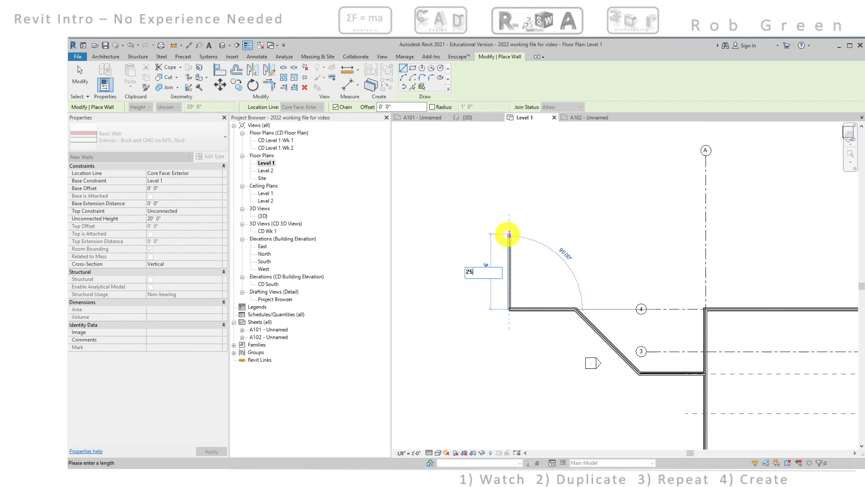
pyautogui.press('Return')
# Step: Add an 80' wall segment running west from the north end of the chain
pyautogui.moveTo(509, 235); pyautogui.dragTo(748, 216, button='middle')
pyautogui.scroll(-2, 749, 216)
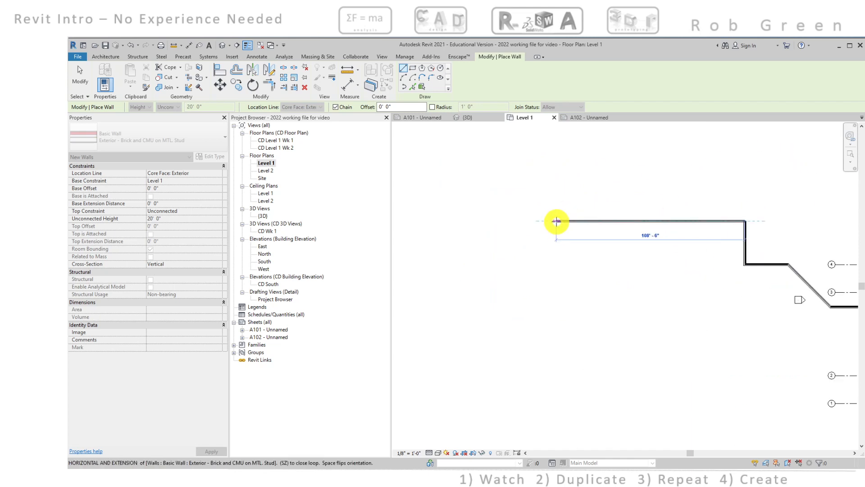
pyautogui.write('80')
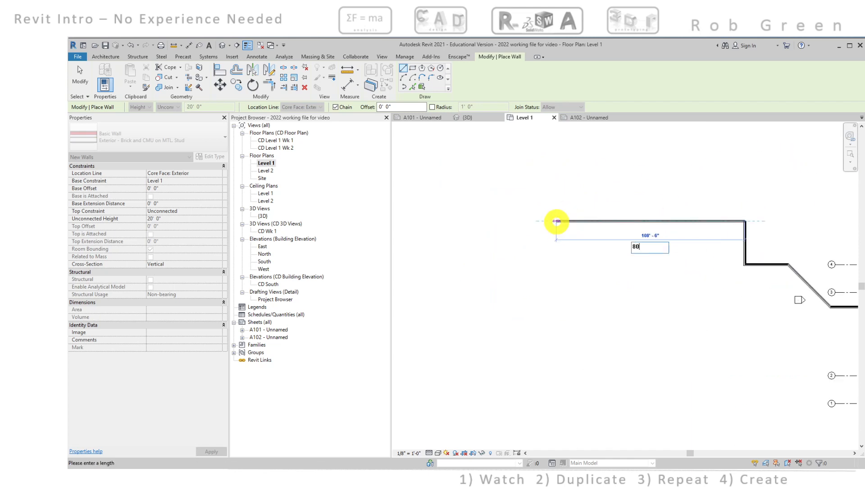
pyautogui.press('Return')
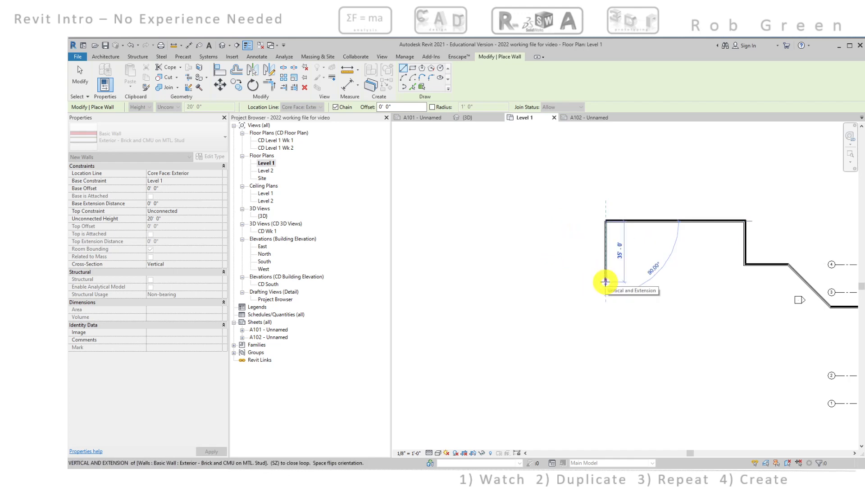
# Step: Add a 25' wall segment running south from the 80' wall's west end and finish the wall chain
pyautogui.write('25')
pyautogui.press('Return')
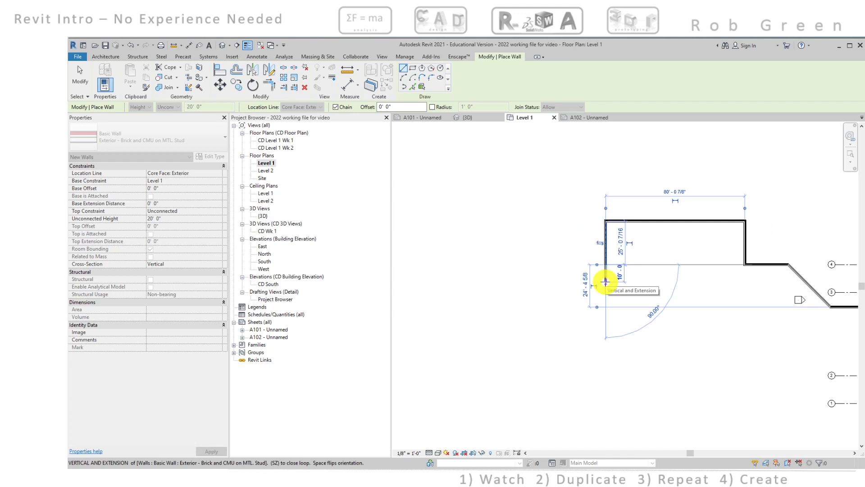
pyautogui.press('Escape')
pyautogui.press('Escape')
pyautogui.scroll(-1, 641, 292)
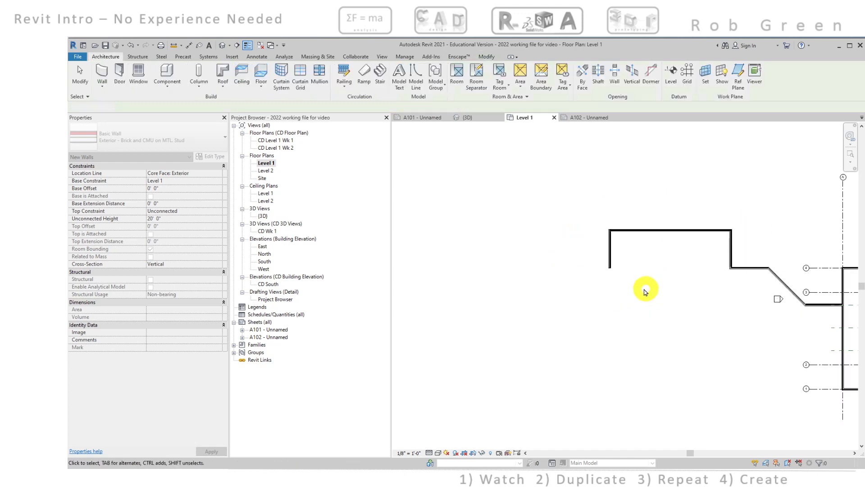
# Step: Delete the 80' horizontal wall between the two vertical walls
pyautogui.moveTo(645, 289); pyautogui.dragTo(547, 279, button='middle')
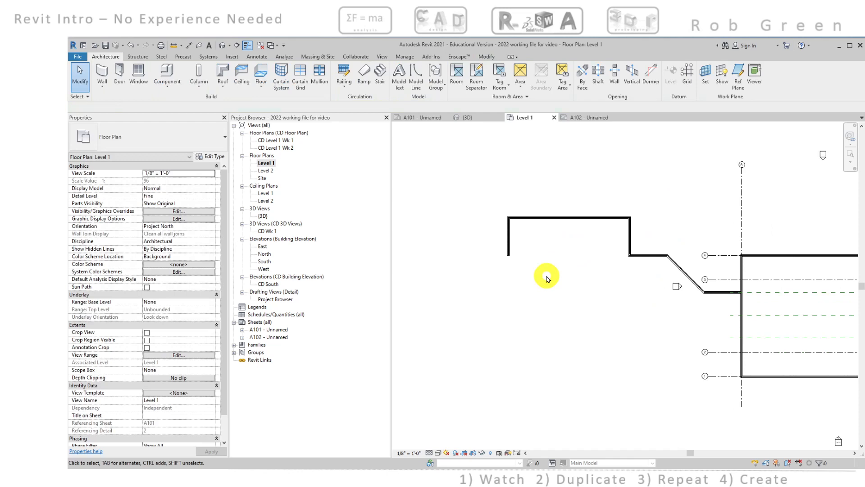
pyautogui.click(568, 218)
pyautogui.press('Delete')
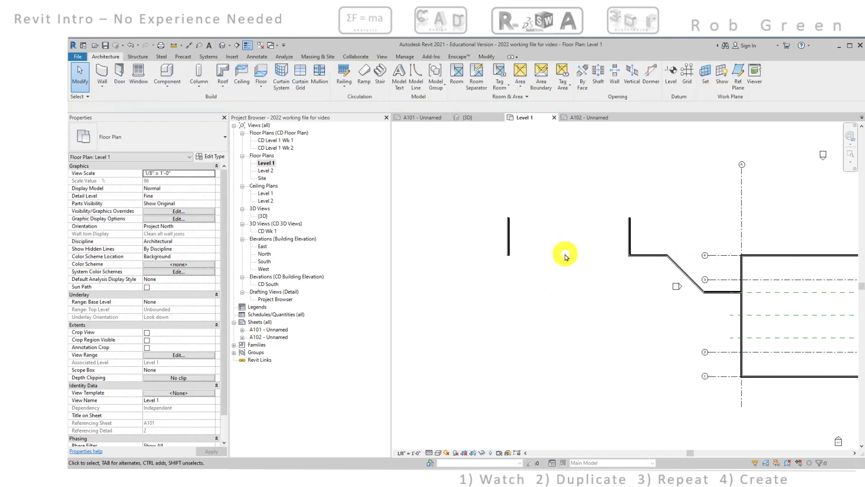
# Step: Start a replacement wall at the top inner corner of the east vertical wall, heading west, and flip its orientation
pyautogui.scroll(3, 550, 224)
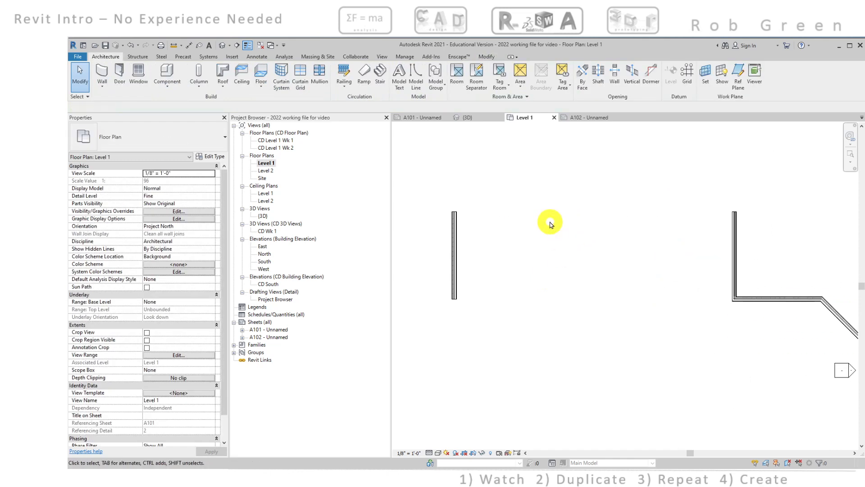
pyautogui.click(101, 72)
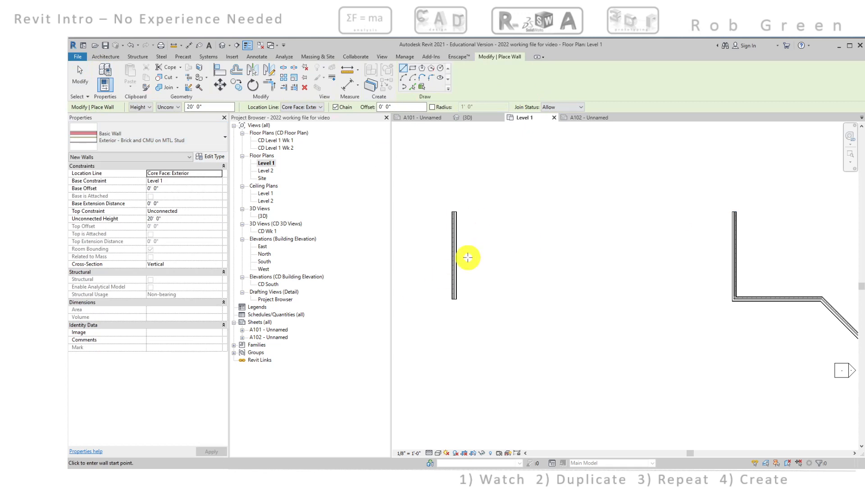
pyautogui.scroll(5, 734, 222)
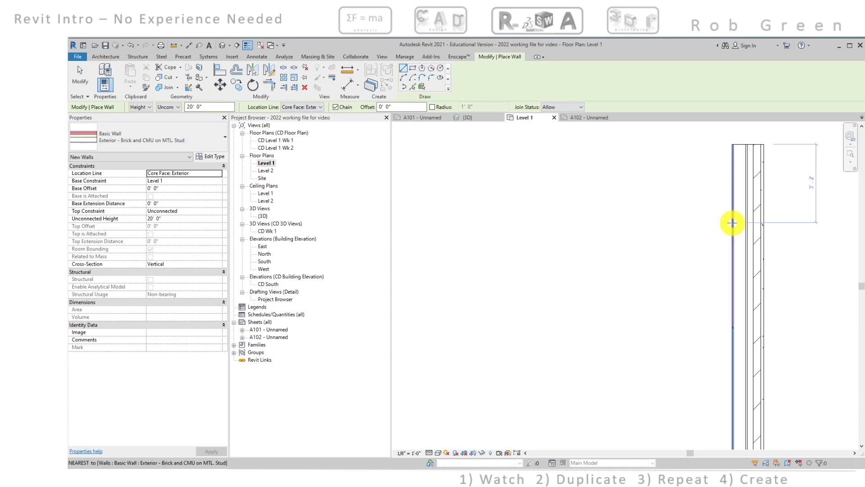
pyautogui.moveTo(733, 222); pyautogui.dragTo(717, 298, button='middle')
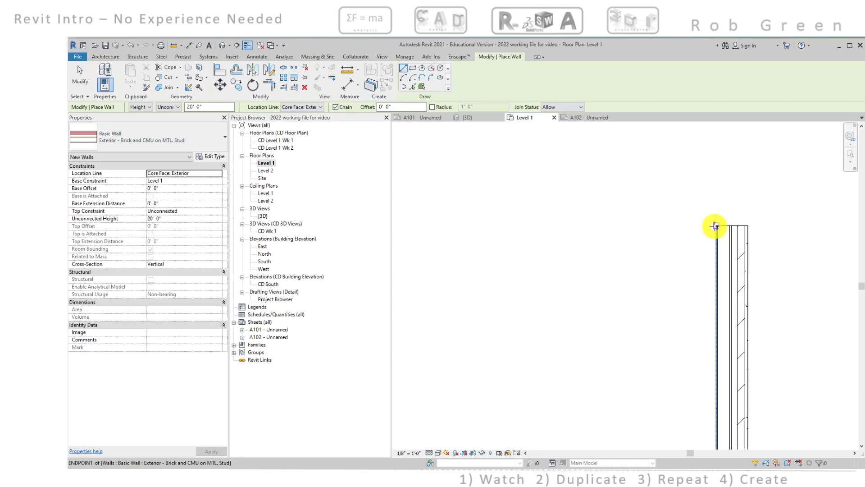
pyautogui.scroll(2, 716, 225)
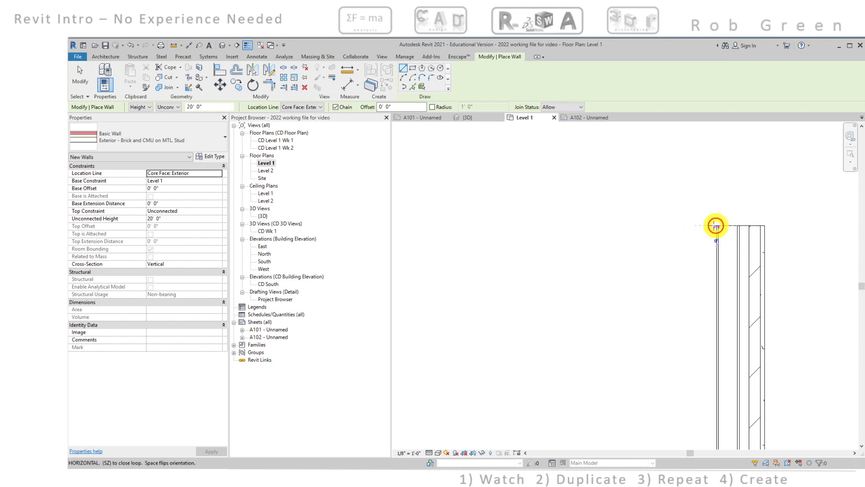
pyautogui.click(718, 226)
pyautogui.scroll(-3, 643, 228)
pyautogui.scroll(5, 576, 216)
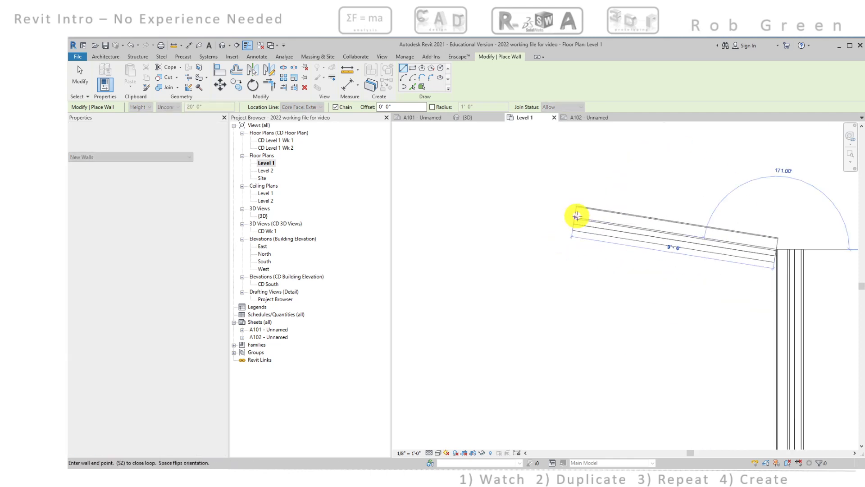
pyautogui.scroll(-1, 570, 269)
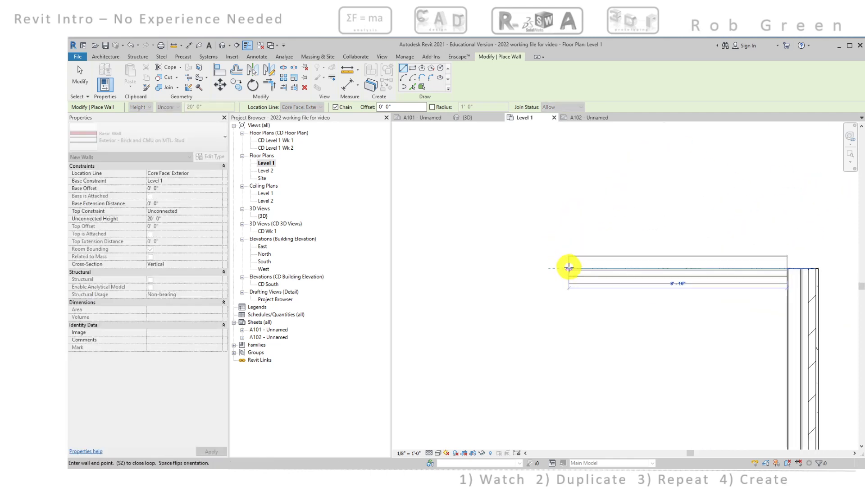
pyautogui.press('space')
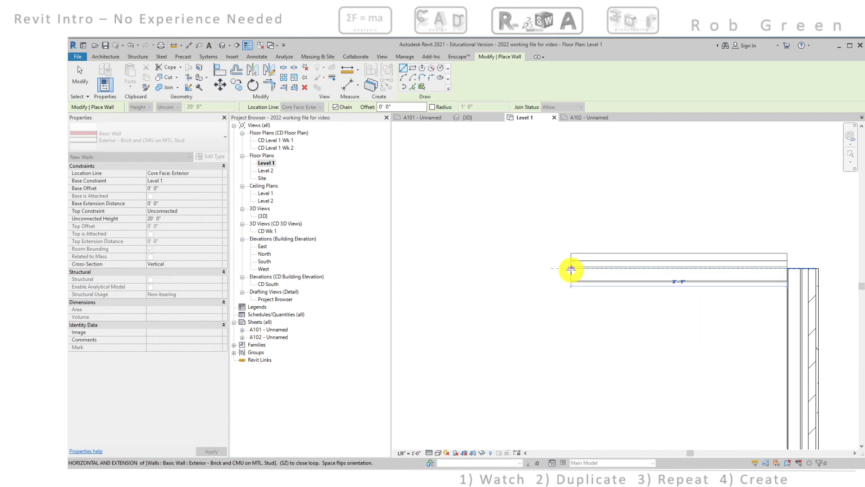
# Step: End the replacement wall at the top inner corner of the west vertical wall and finish placing walls
pyautogui.scroll(-4, 563, 269)
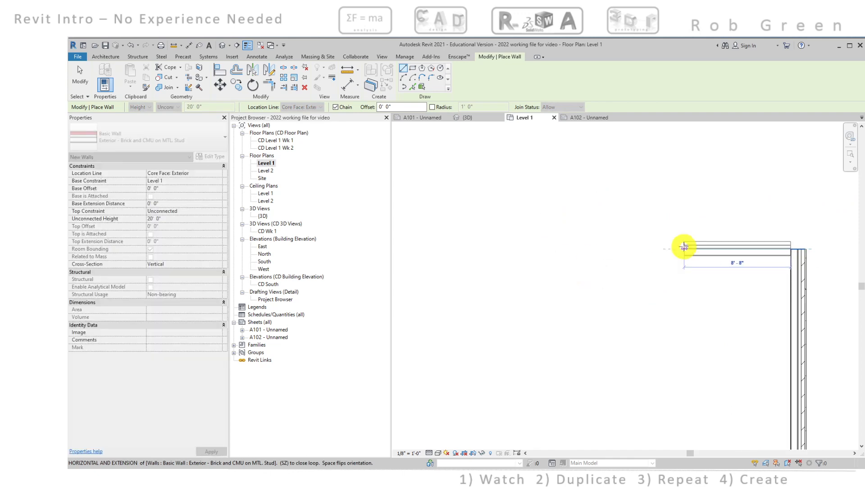
pyautogui.moveTo(642, 256); pyautogui.dragTo(763, 238, button='middle')
pyautogui.scroll(3, 506, 232)
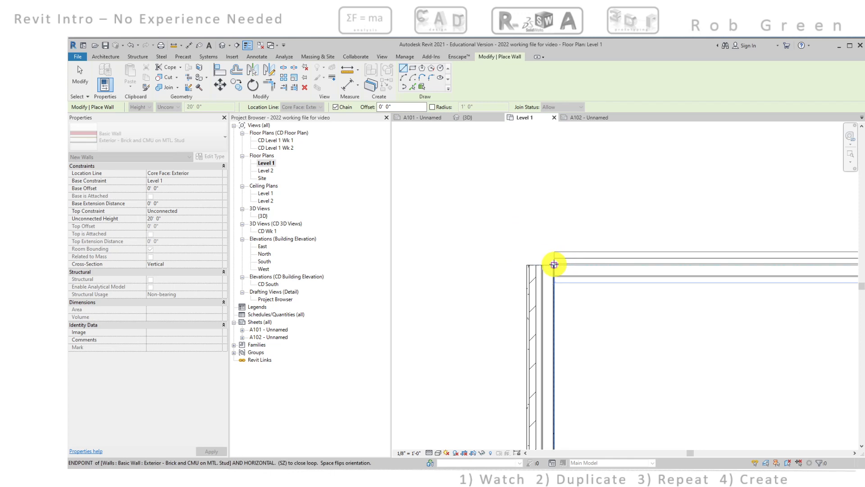
pyautogui.click(568, 273)
pyautogui.scroll(-2, 638, 295)
pyautogui.press('Escape')
pyautogui.press('Escape')
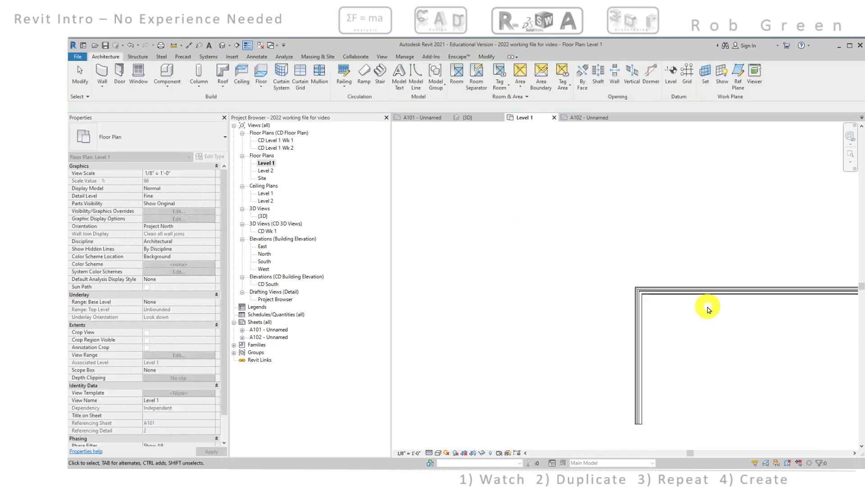
# Step: Try moving the long upper horizontal wall slightly south, and undo the move
pyautogui.scroll(-2, 514, 270)
pyautogui.moveTo(689, 272); pyautogui.dragTo(610, 262, button='middle')
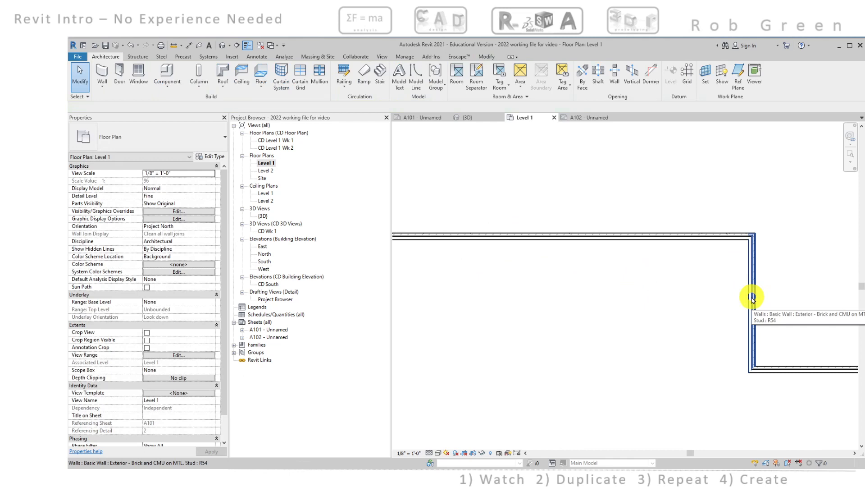
pyautogui.scroll(-2, 752, 296)
pyautogui.click(660, 262)
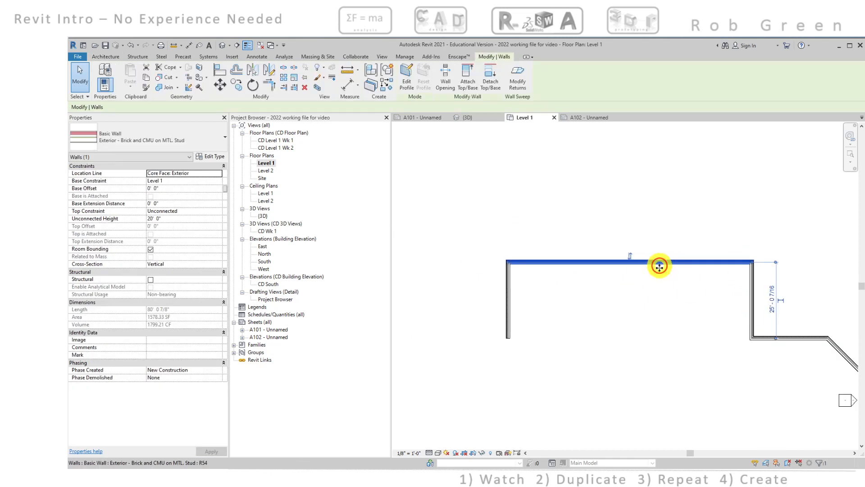
pyautogui.moveTo(659, 271); pyautogui.dragTo(660, 273)
pyautogui.click(621, 219)
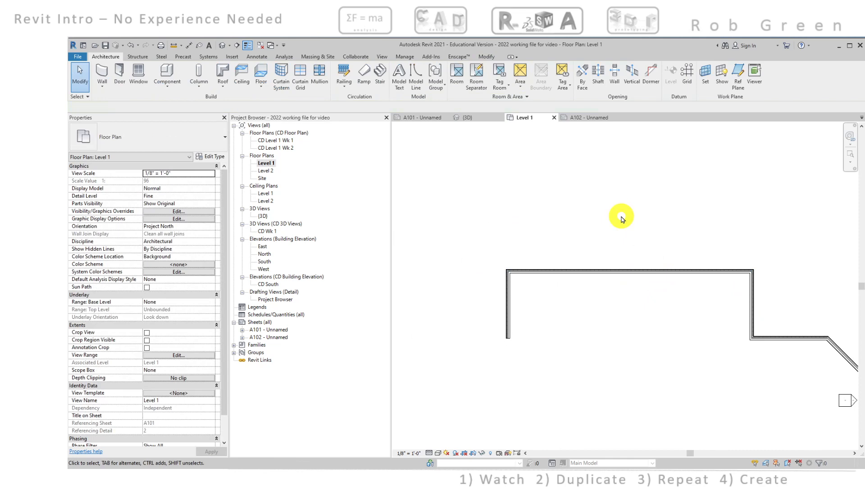
pyautogui.hotkey('ctrl', 'z')
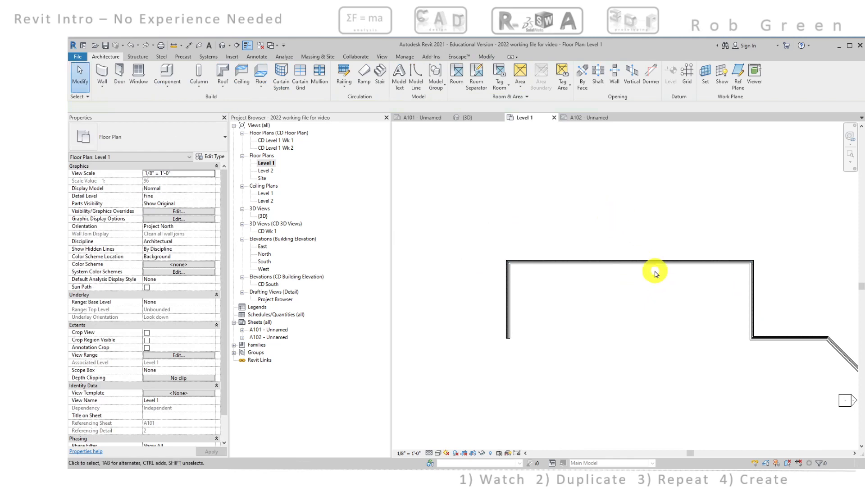
# Step: Examine where the upper horizontal wall's temporary dimension attaches, checking the wall layers at the short lower wall and the northeast corner
pyautogui.click(670, 263)
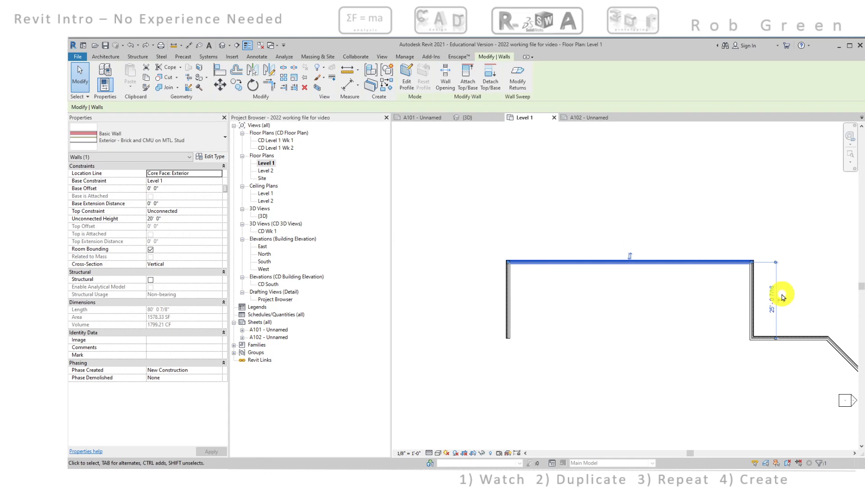
pyautogui.scroll(5, 788, 344)
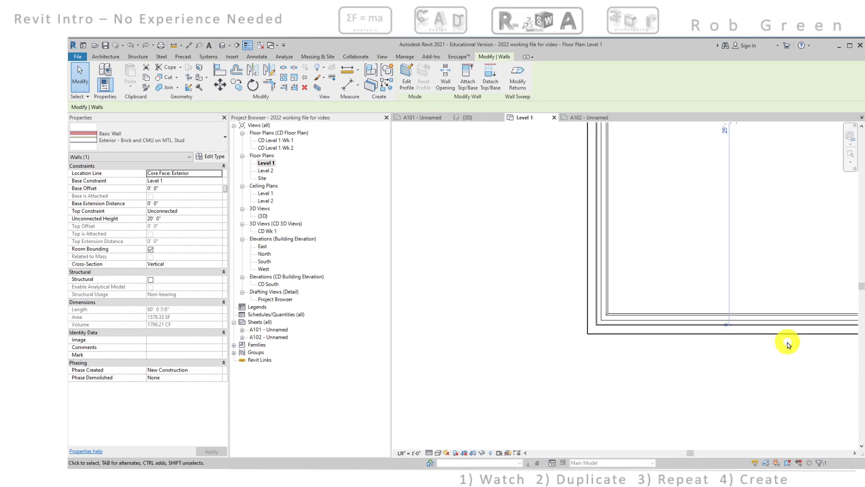
pyautogui.scroll(3, 788, 343)
pyautogui.scroll(4, 593, 286)
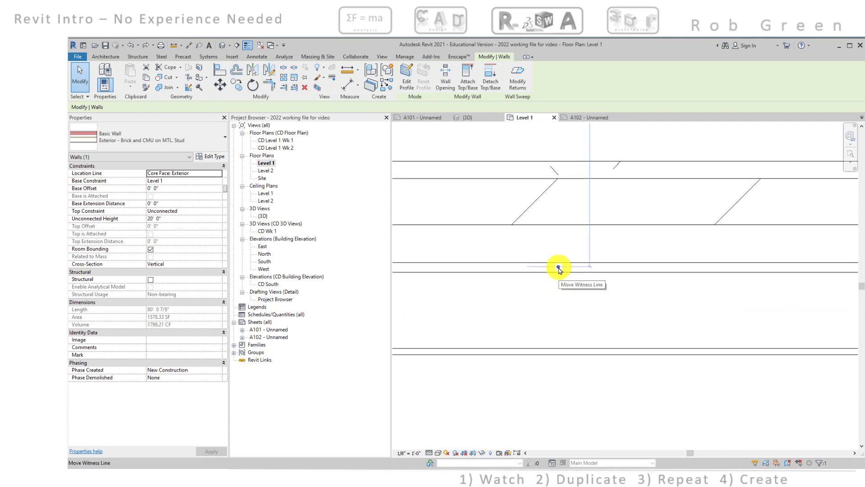
pyautogui.scroll(-9, 559, 269)
pyautogui.moveTo(494, 153); pyautogui.dragTo(565, 214, button='middle')
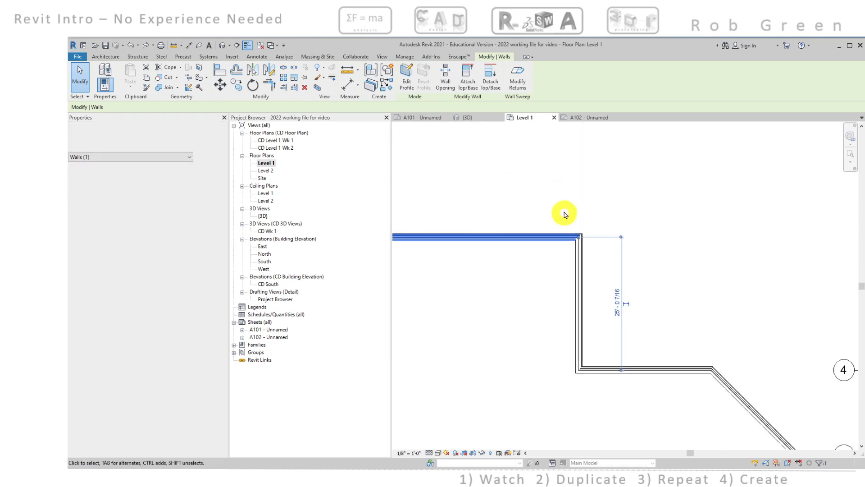
pyautogui.scroll(8, 572, 225)
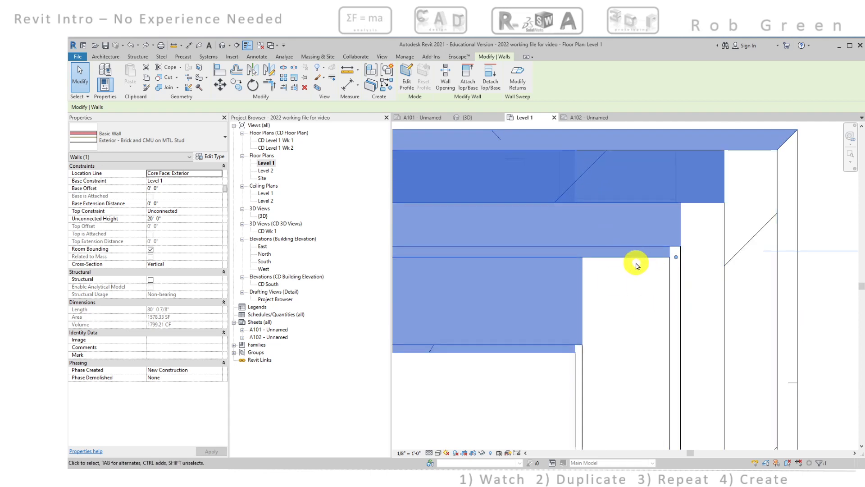
pyautogui.scroll(-8, 636, 265)
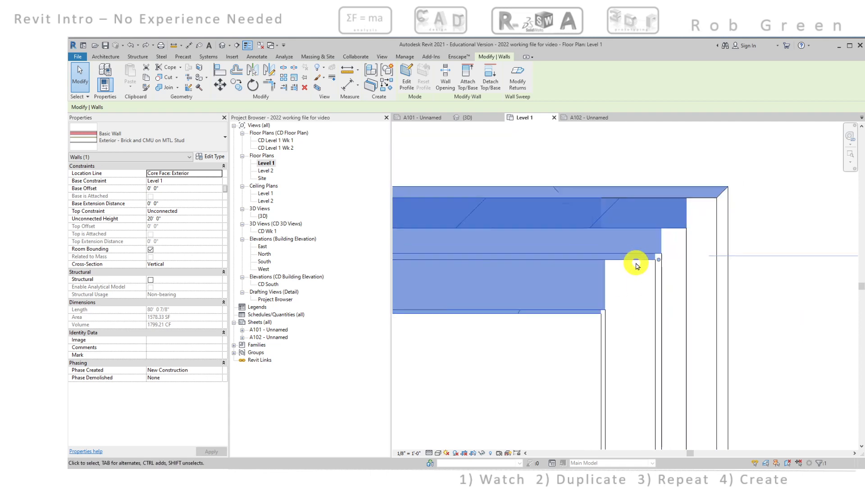
pyautogui.scroll(-6, 662, 270)
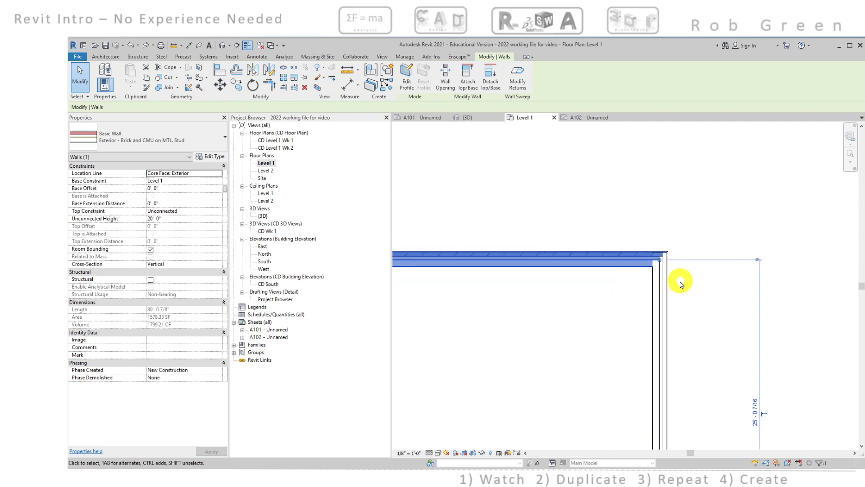
pyautogui.scroll(-4, 735, 228)
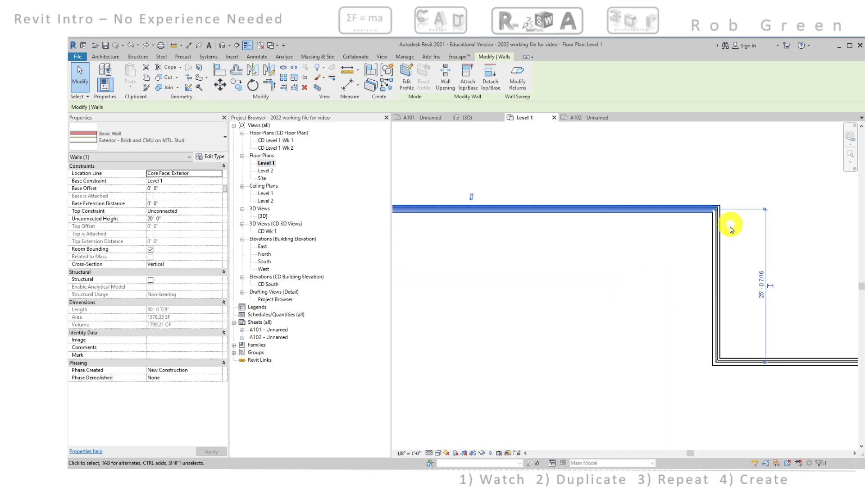
pyautogui.click(681, 268)
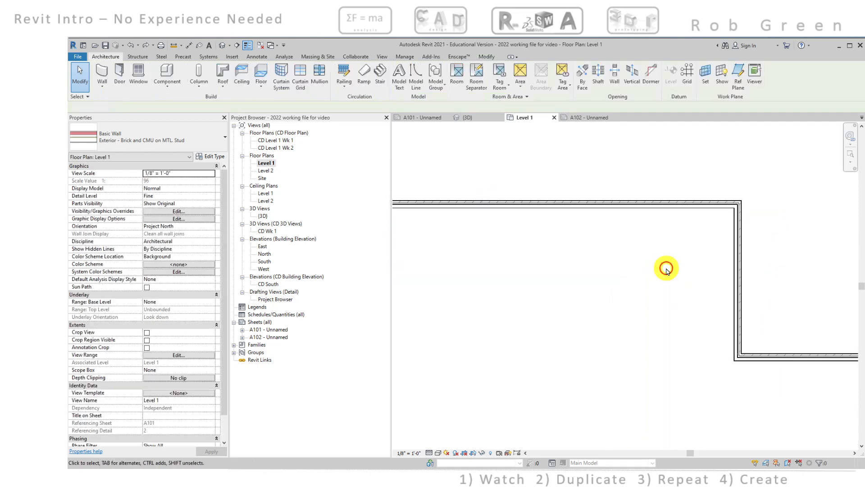
pyautogui.scroll(-5, 666, 271)
pyautogui.moveTo(691, 260); pyautogui.dragTo(634, 203, button='middle')
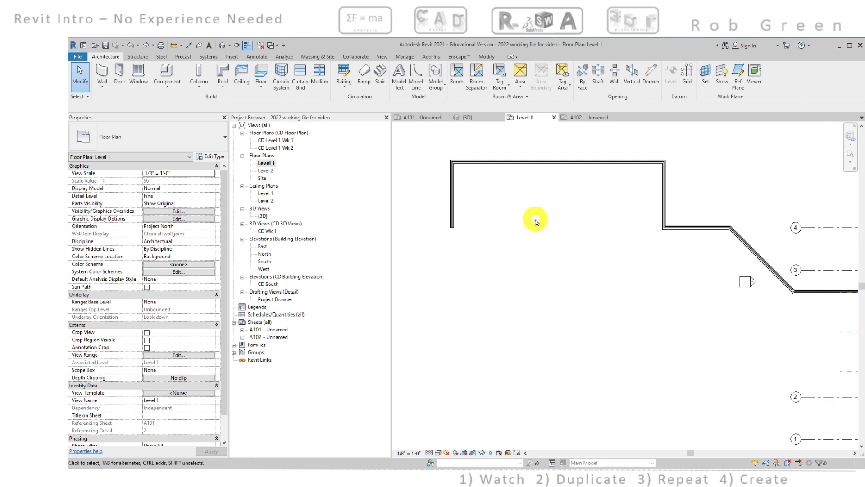
# Step: Stretch the lower end of the west vertical wall south to a point between grids 2 and 3
pyautogui.scroll(-2, 537, 222)
pyautogui.moveTo(584, 227); pyautogui.dragTo(564, 226, button='middle')
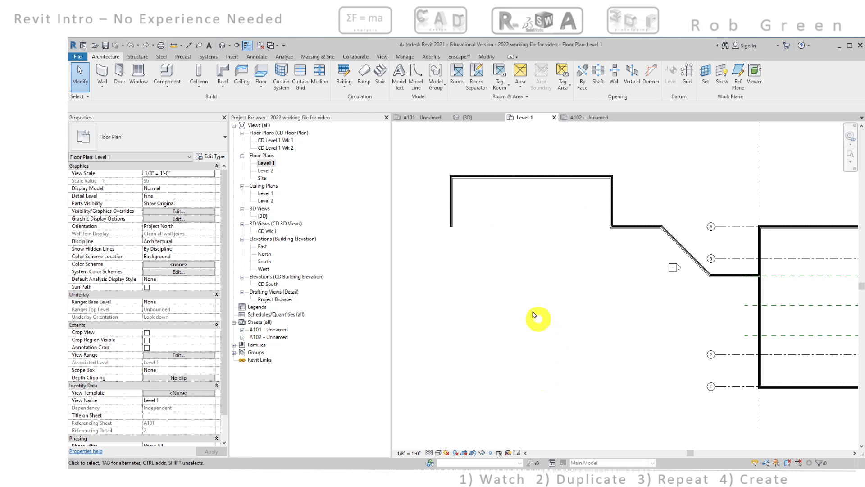
pyautogui.click(452, 211)
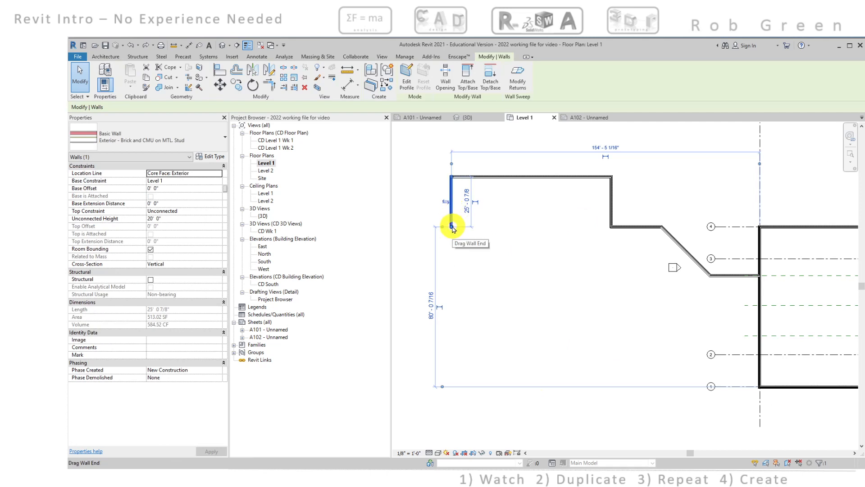
pyautogui.moveTo(453, 226); pyautogui.dragTo(452, 329)
pyautogui.click(493, 354)
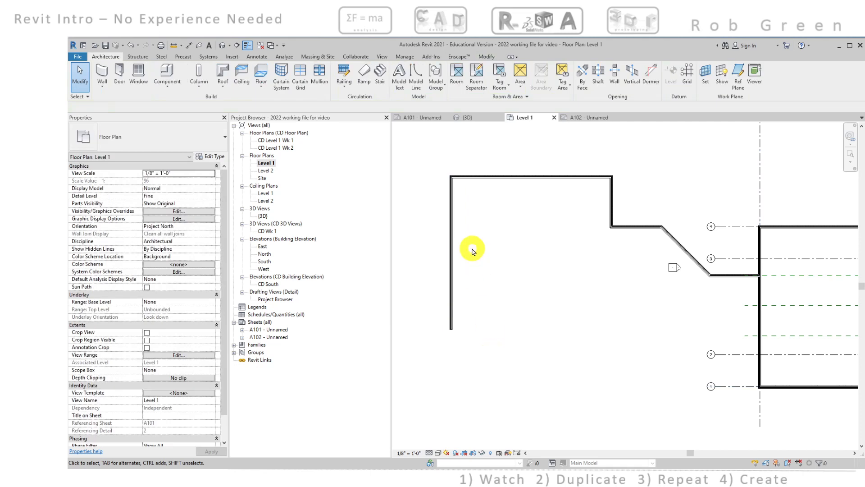
# Step: Create a parallel wall offset 75' south of the upper horizontal wall using Pick Lines
pyautogui.click(103, 72)
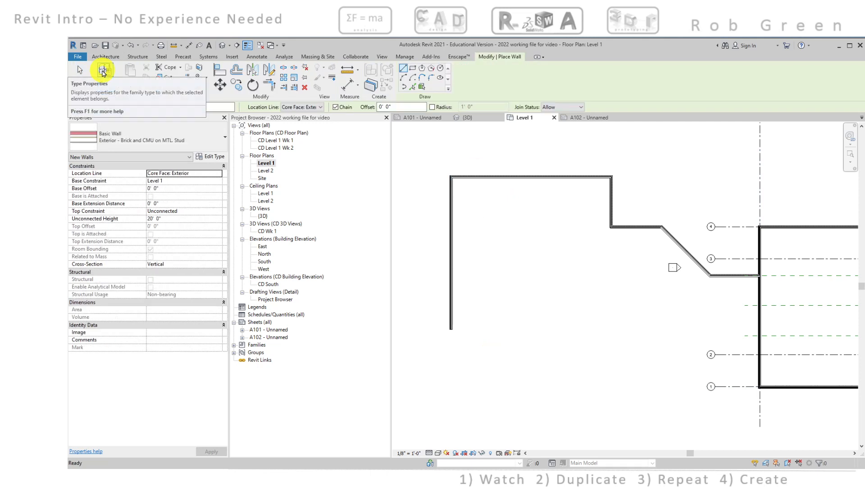
pyautogui.click(401, 107)
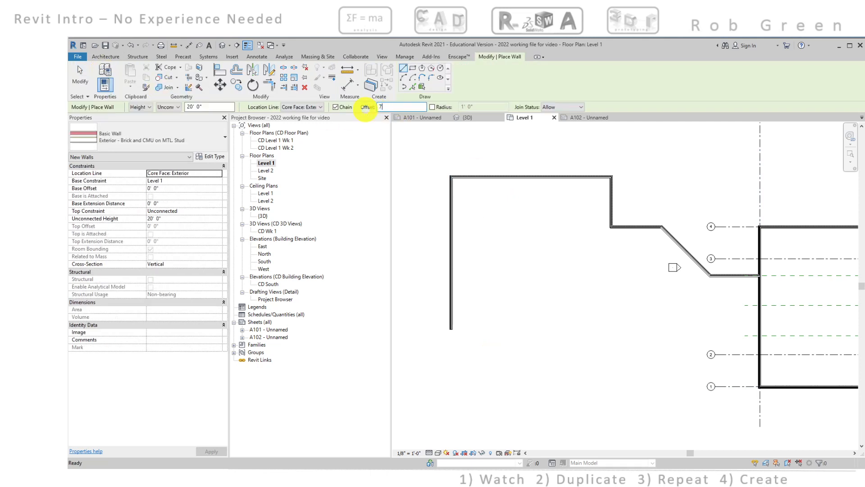
pyautogui.press('Return')
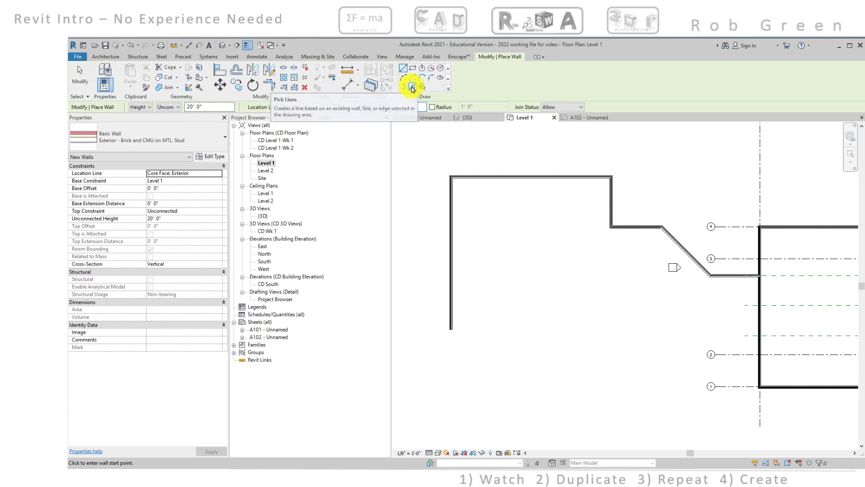
pyautogui.click(412, 87)
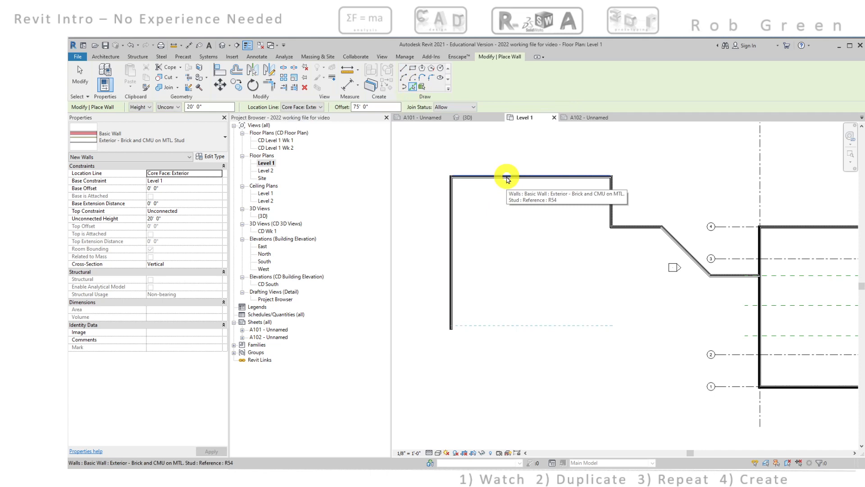
pyautogui.click(508, 179)
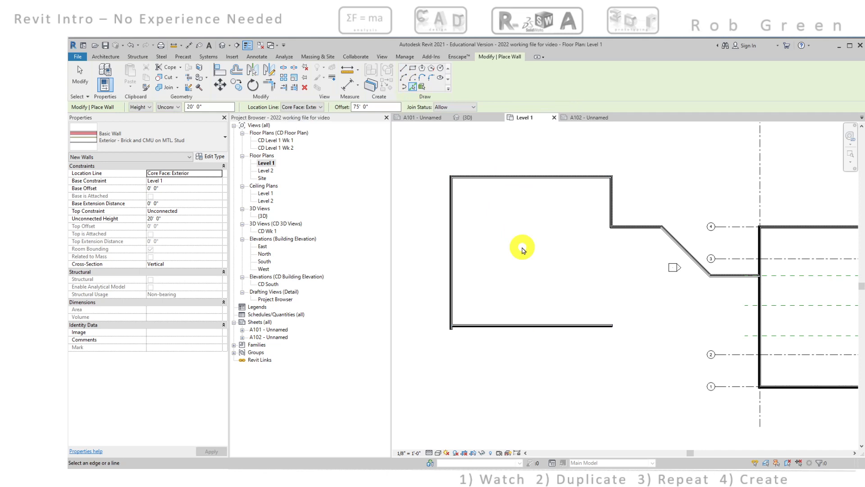
# Step: Trim the west vertical wall and the new lower horizontal wall to a clean corner with Trim/Extend to Corner
pyautogui.scroll(5, 448, 337)
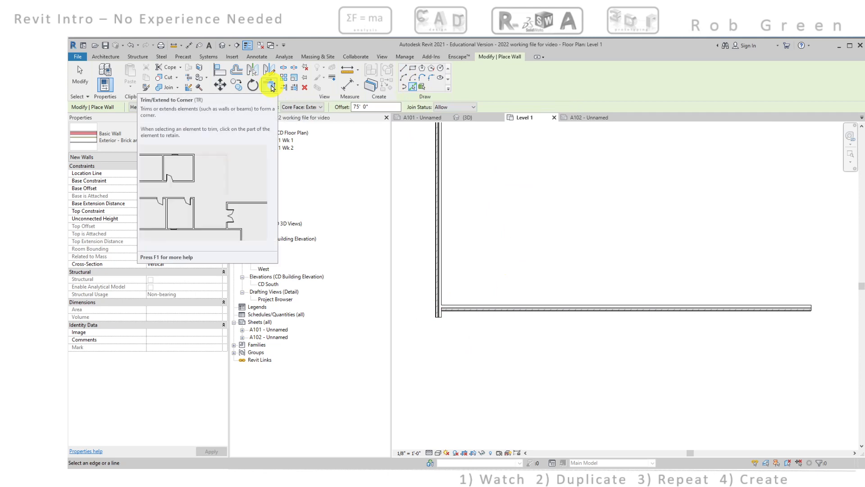
pyautogui.click(272, 87)
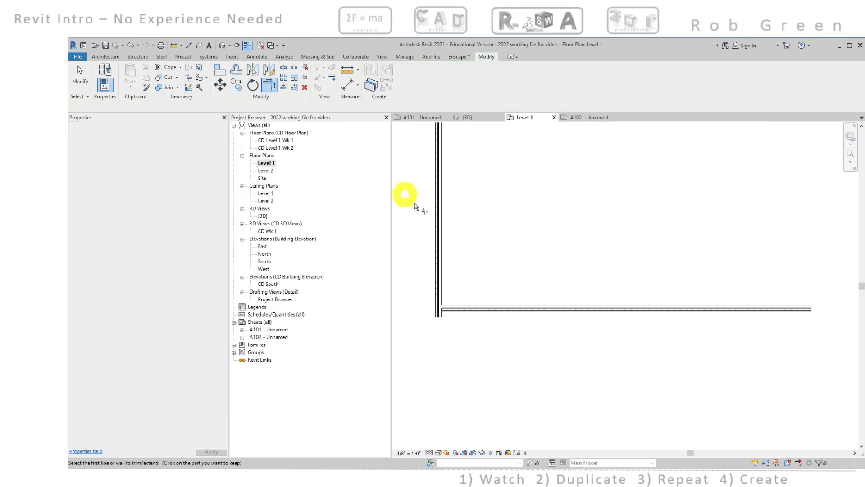
pyautogui.click(438, 228)
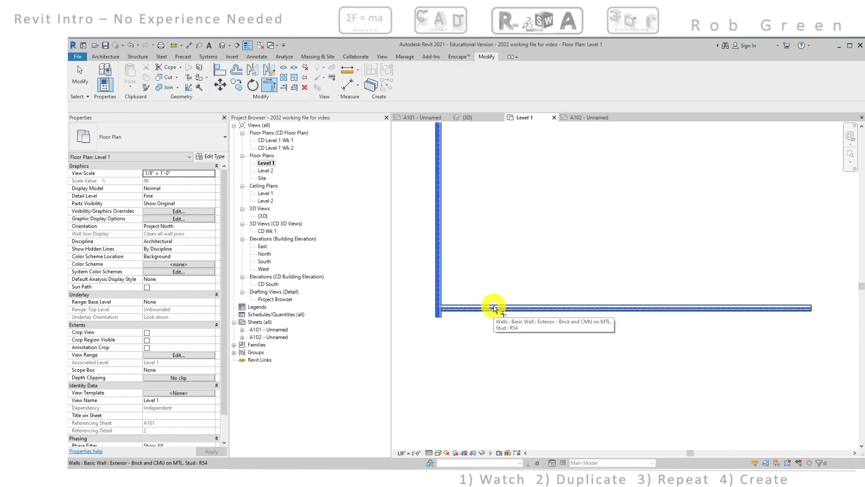
pyautogui.click(493, 307)
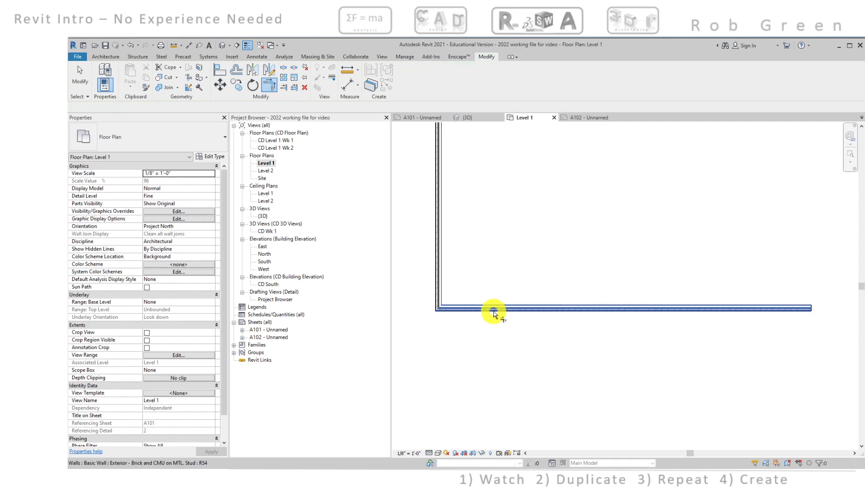
pyautogui.scroll(3, 446, 311)
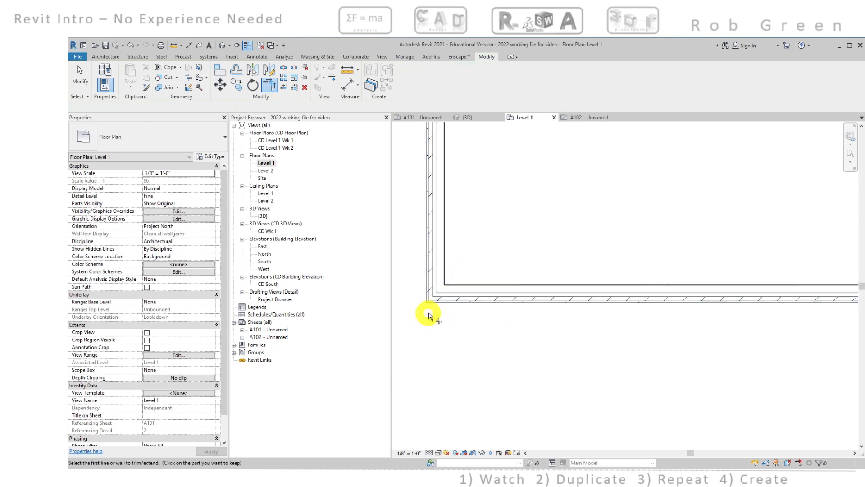
pyautogui.scroll(-5, 467, 314)
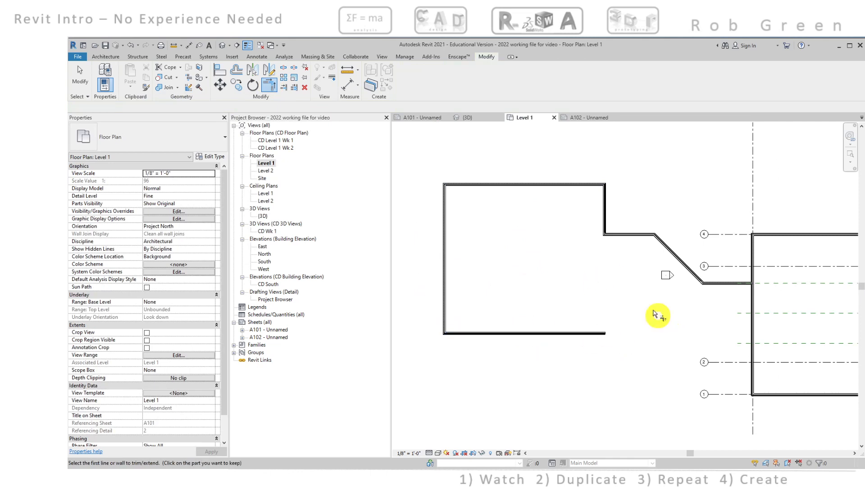
# Step: Draw a wall about 23' 6" long straight north from the lower wall's east end, flip its orientation, and finish placing walls
pyautogui.click(103, 57)
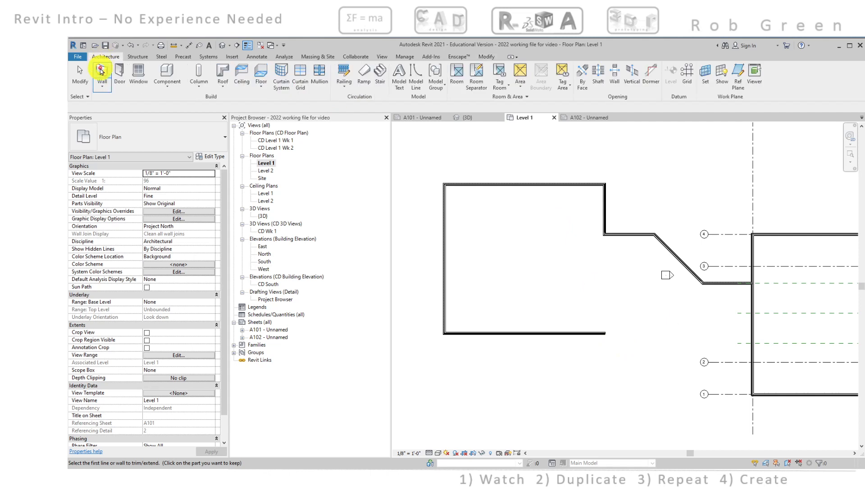
pyautogui.click(100, 71)
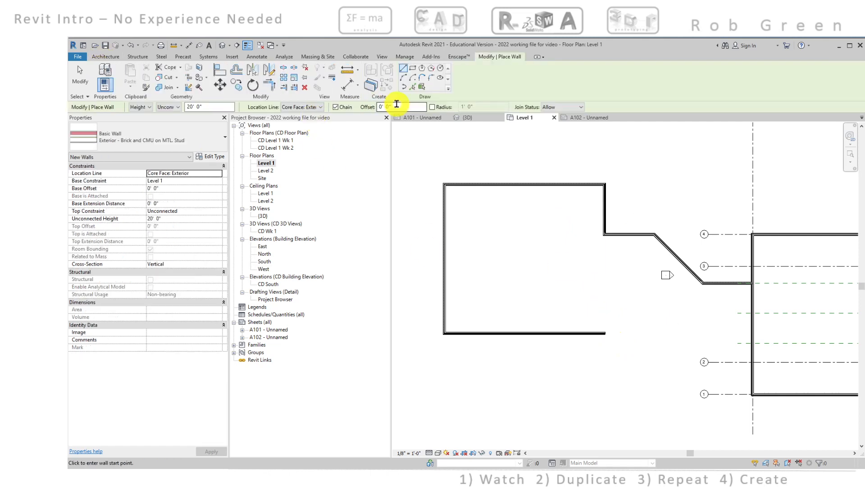
pyautogui.scroll(5, 604, 332)
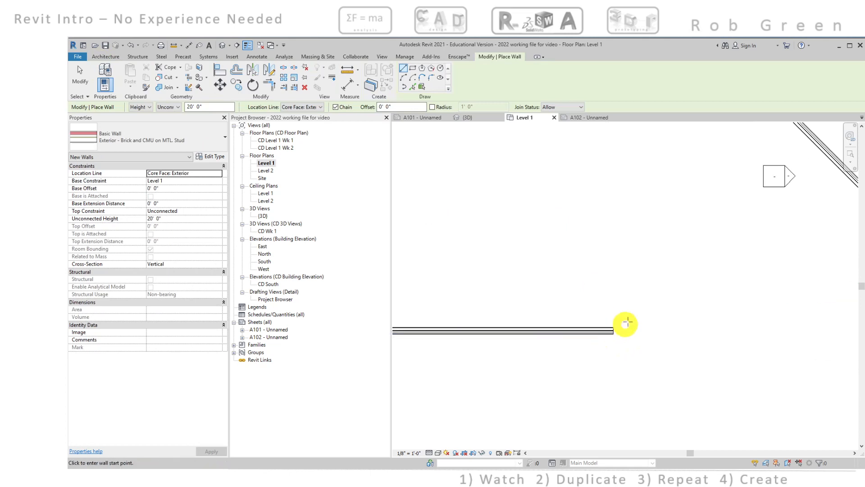
pyautogui.click(613, 328)
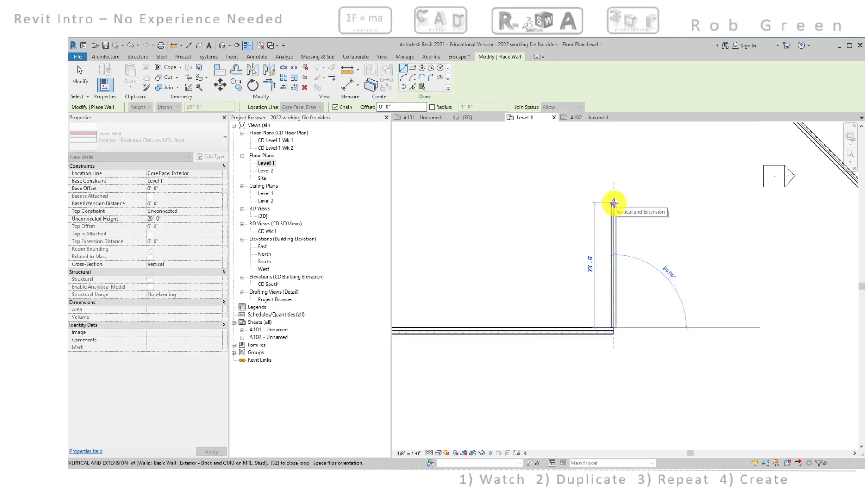
pyautogui.press('space')
pyautogui.click(614, 203)
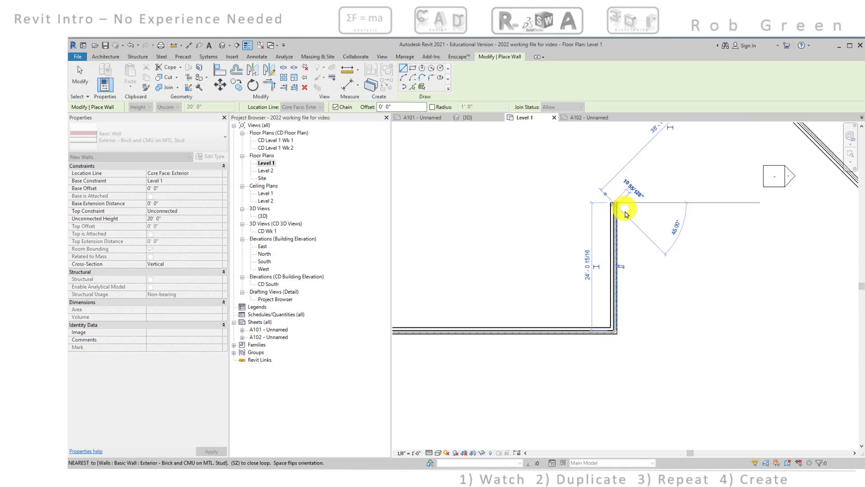
pyautogui.press('Escape')
pyautogui.scroll(-3, 659, 222)
pyautogui.moveTo(655, 221); pyautogui.dragTo(583, 293, button='middle')
pyautogui.scroll(2, 630, 238)
pyautogui.press('Escape')
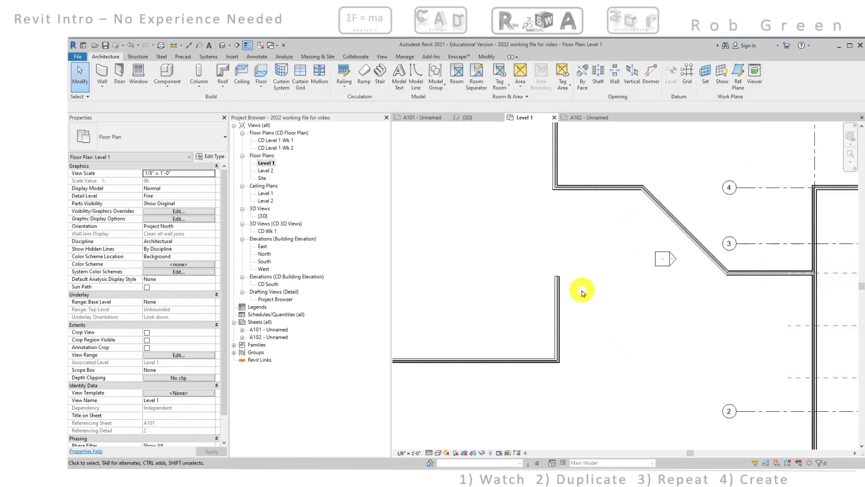
pyautogui.scroll(-2, 566, 262)
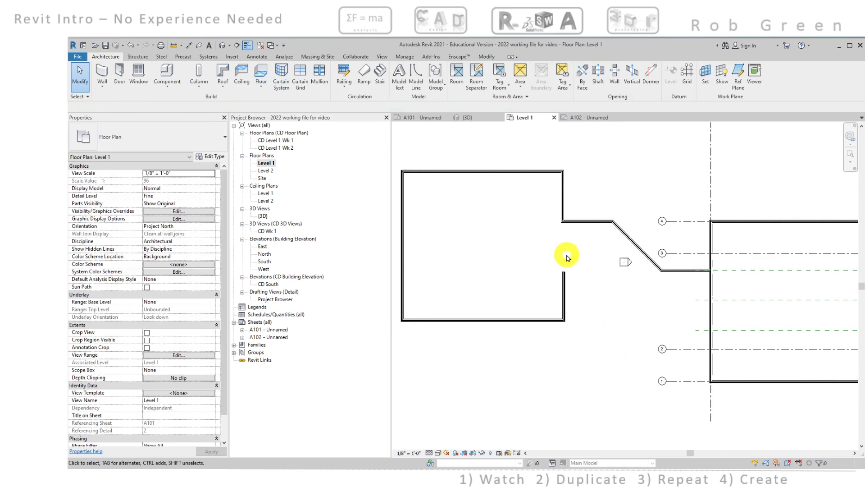
pyautogui.moveTo(567, 258); pyautogui.dragTo(571, 258, button='middle')
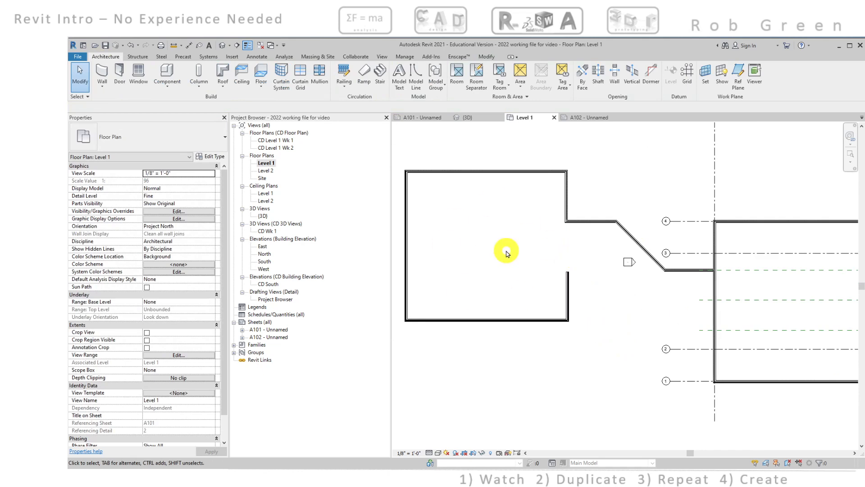
pyautogui.moveTo(505, 246); pyautogui.dragTo(586, 242, button='middle')
pyautogui.scroll(2, 485, 240)
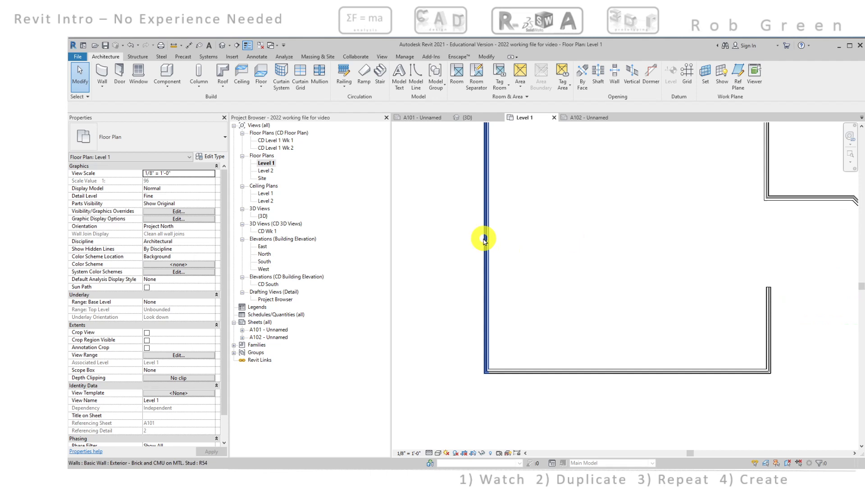
pyautogui.moveTo(500, 224); pyautogui.dragTo(492, 261, button='middle')
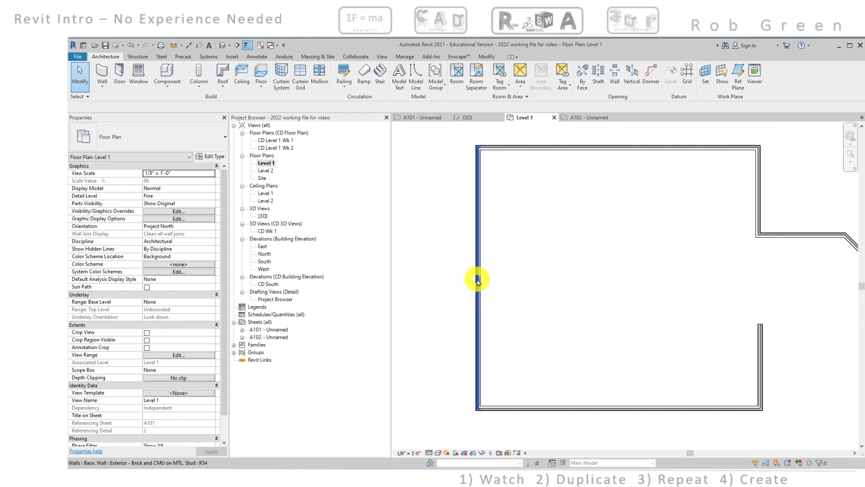
pyautogui.scroll(-2, 476, 277)
pyautogui.moveTo(521, 257); pyautogui.dragTo(486, 234, button='middle')
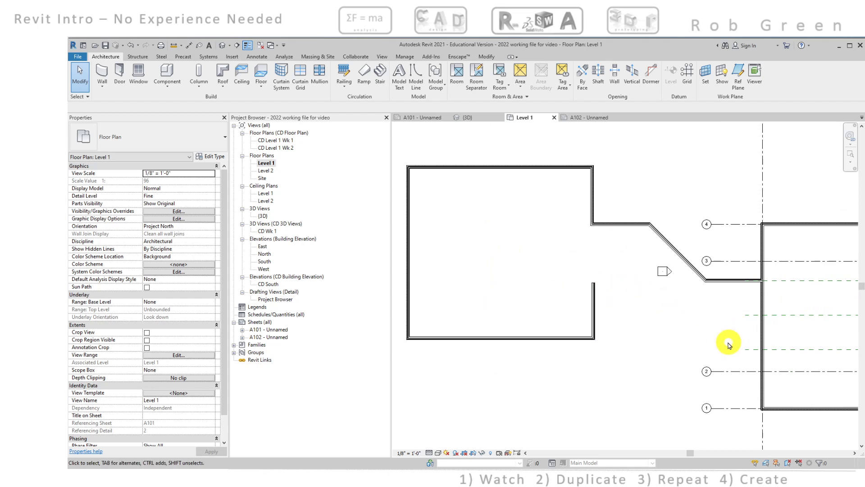
# Step: Create a parallel wall offset 30' south of the short horizontal wall west of the diagonal, using Pick Lines
pyautogui.moveTo(729, 345); pyautogui.dragTo(668, 341, button='middle')
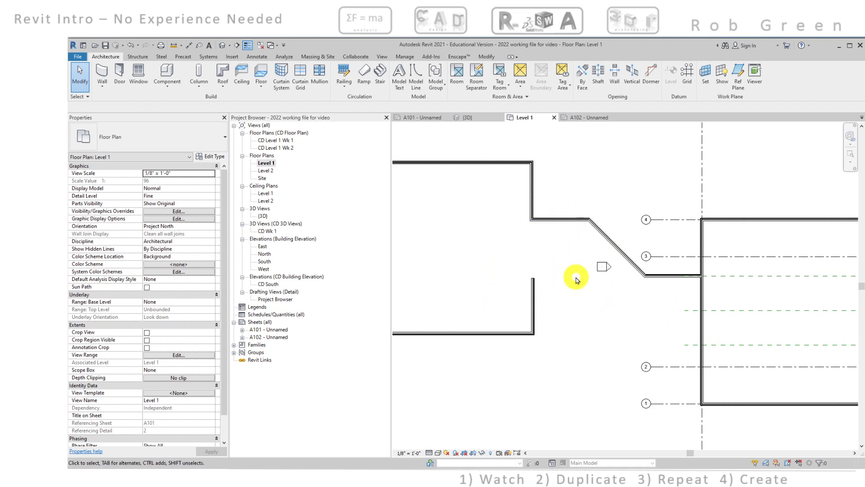
pyautogui.click(107, 76)
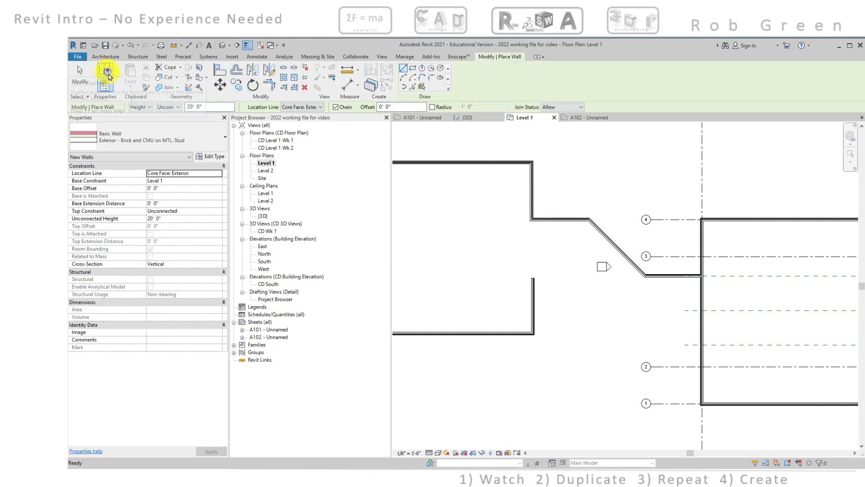
pyautogui.doubleClick(393, 107)
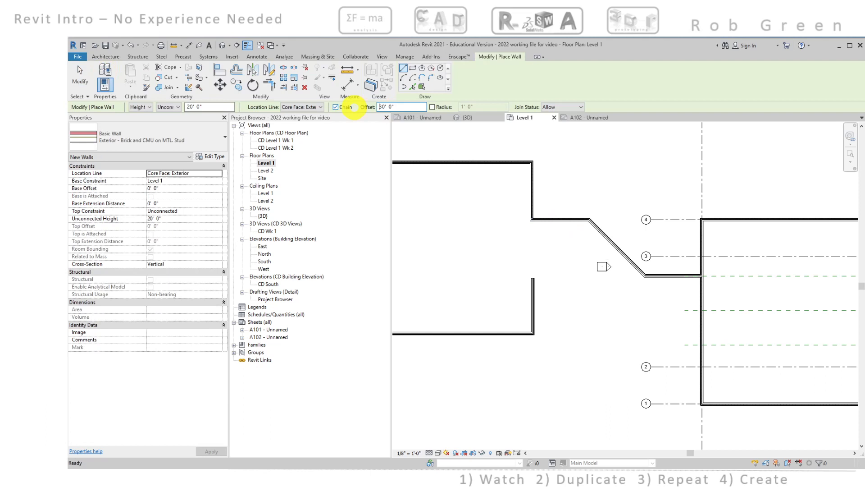
pyautogui.click(413, 86)
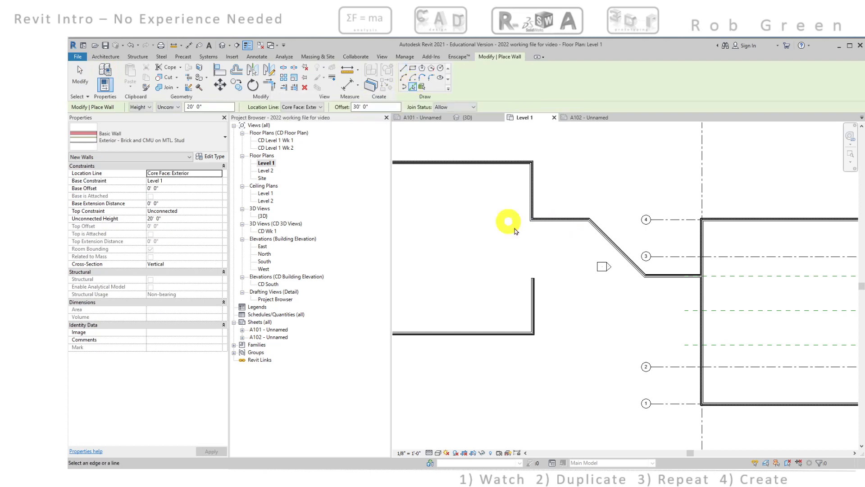
pyautogui.click(557, 221)
pyautogui.scroll(2, 547, 306)
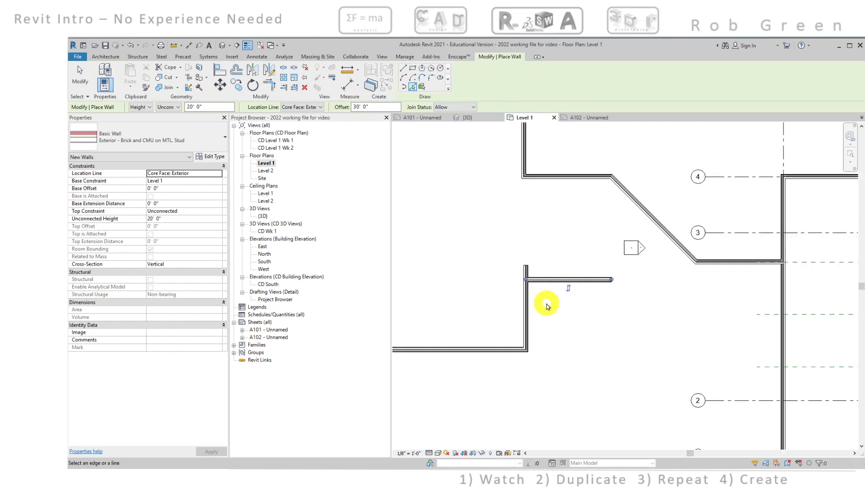
pyautogui.scroll(2, 547, 307)
pyautogui.scroll(-1, 593, 275)
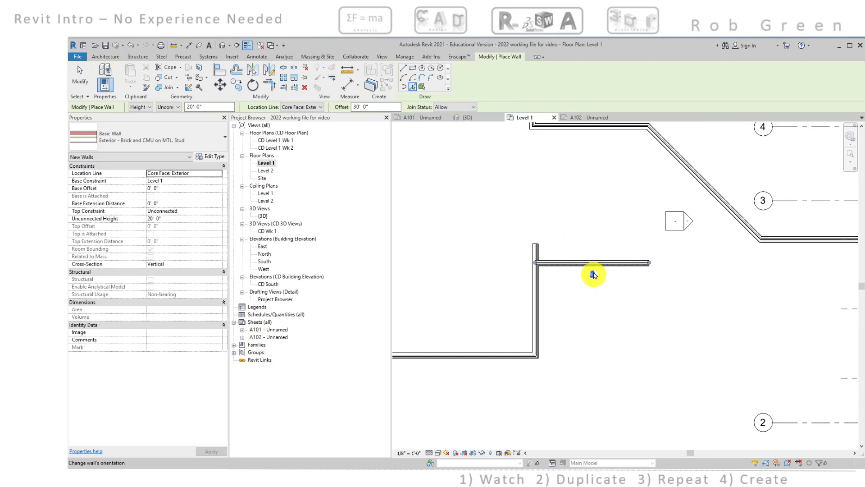
# Step: Trim the short lower vertical wall and the new horizontal wall to a clean corner with Trim/Extend to Corner
pyautogui.moveTo(584, 218); pyautogui.dragTo(560, 279, button='middle')
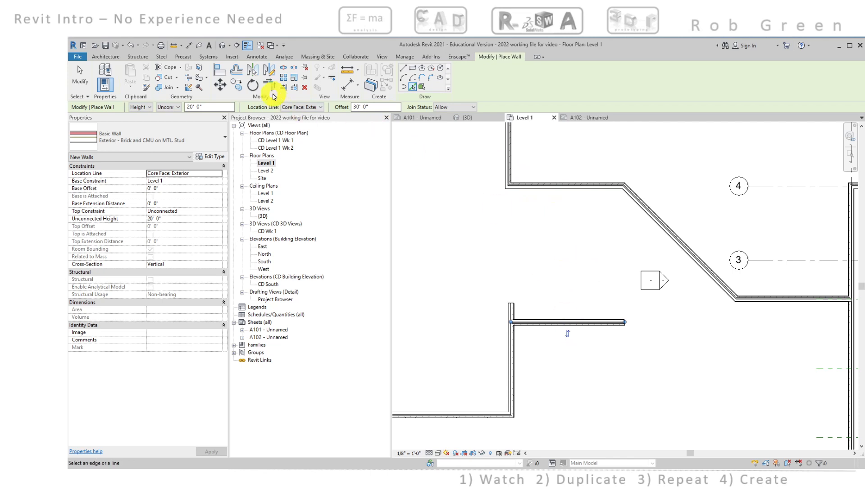
pyautogui.click(269, 85)
pyautogui.click(510, 366)
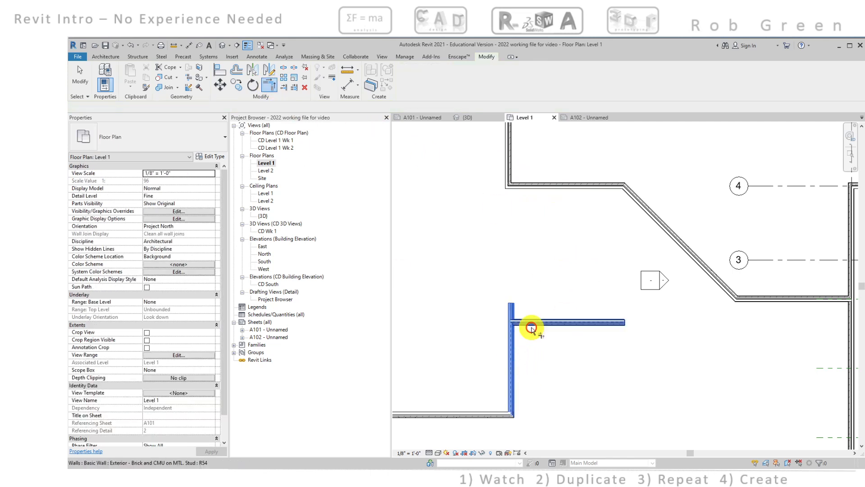
pyautogui.click(531, 323)
pyautogui.press('Escape')
# Step: Create a parallel diagonal wall offset 30' southwest of the existing diagonal wall using Pick Lines
pyautogui.moveTo(633, 356); pyautogui.dragTo(562, 332, button='middle')
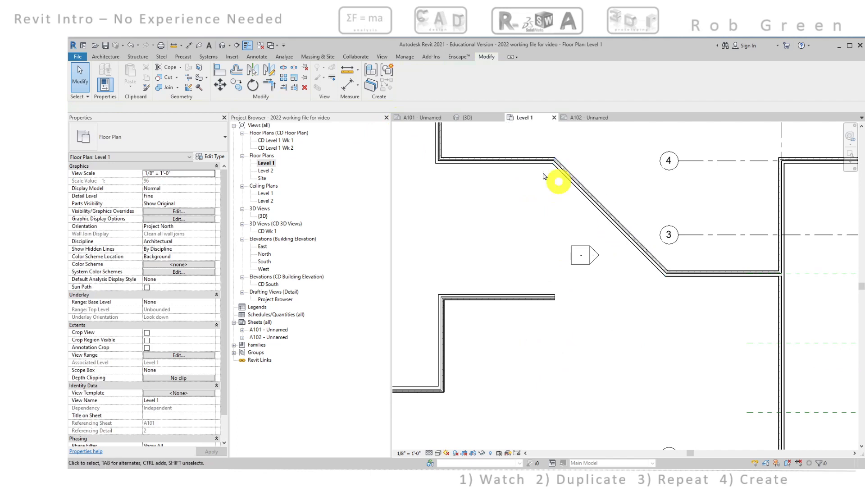
pyautogui.click(98, 57)
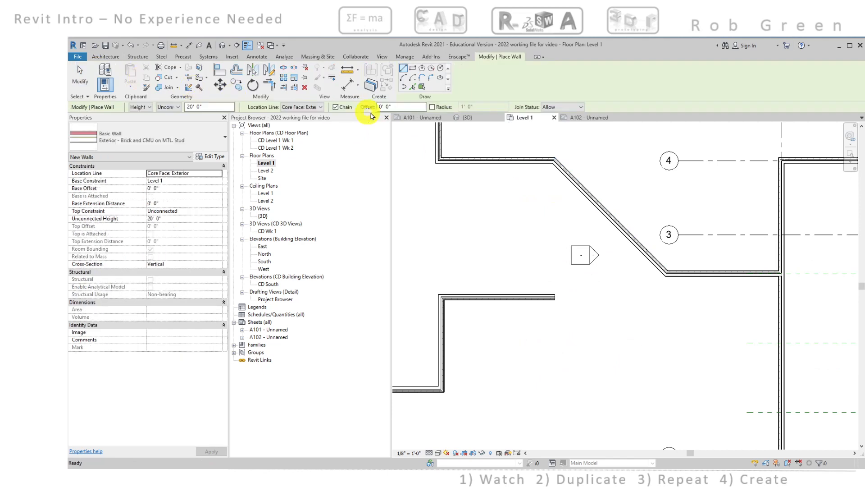
pyautogui.moveTo(399, 107); pyautogui.dragTo(373, 106)
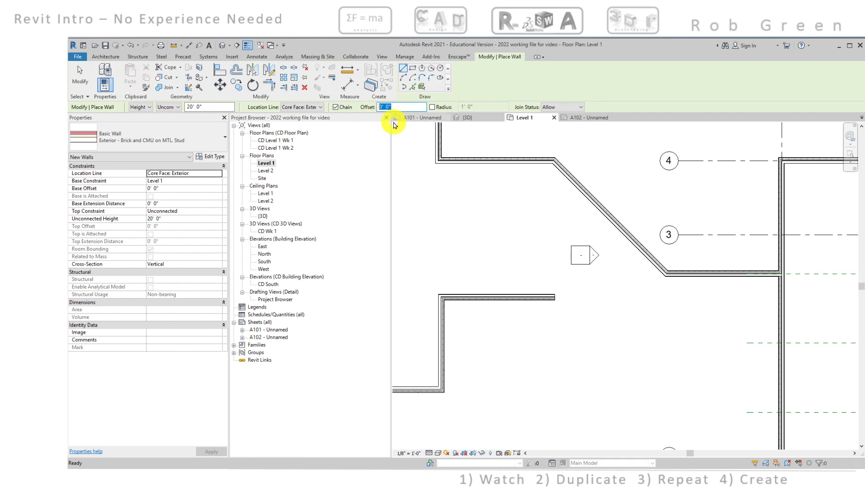
pyautogui.write('3')
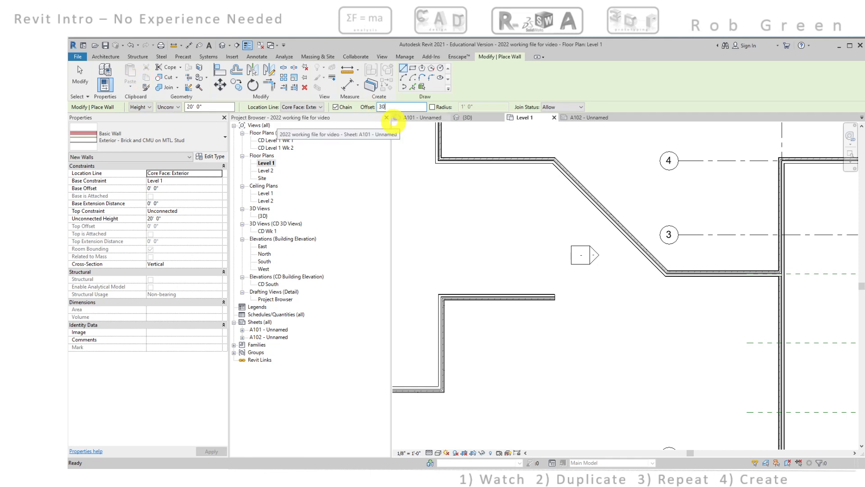
pyautogui.write('0')
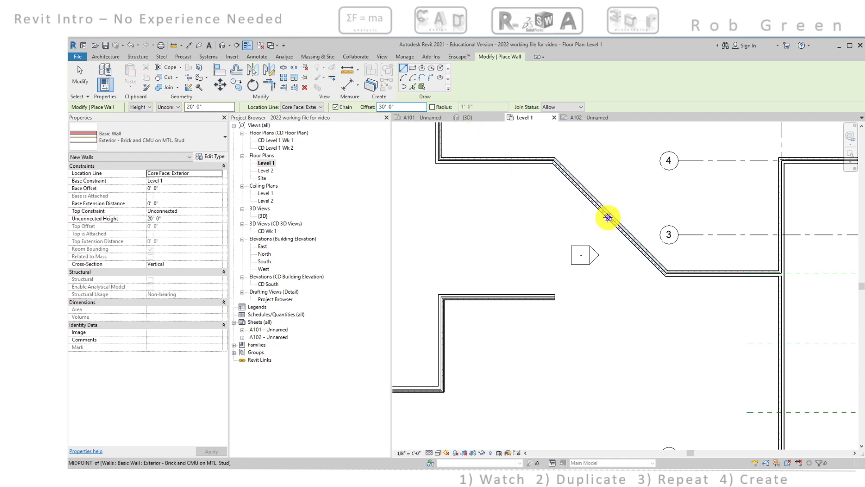
pyautogui.click(412, 88)
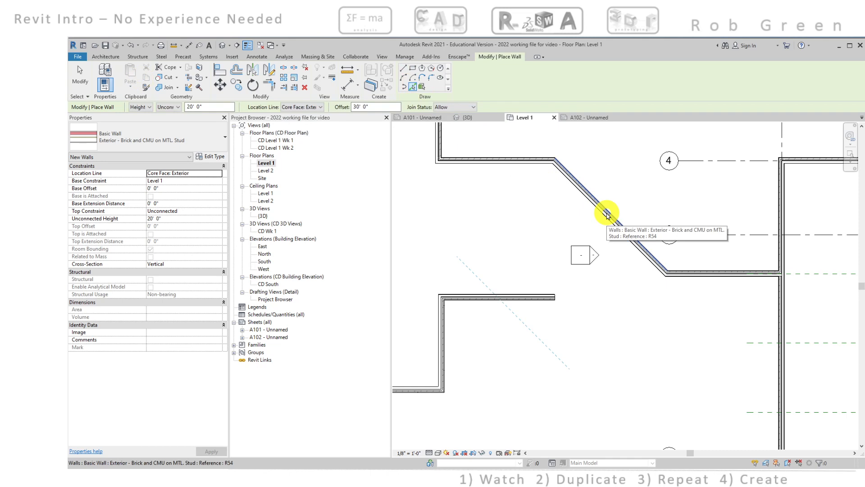
pyautogui.click(607, 216)
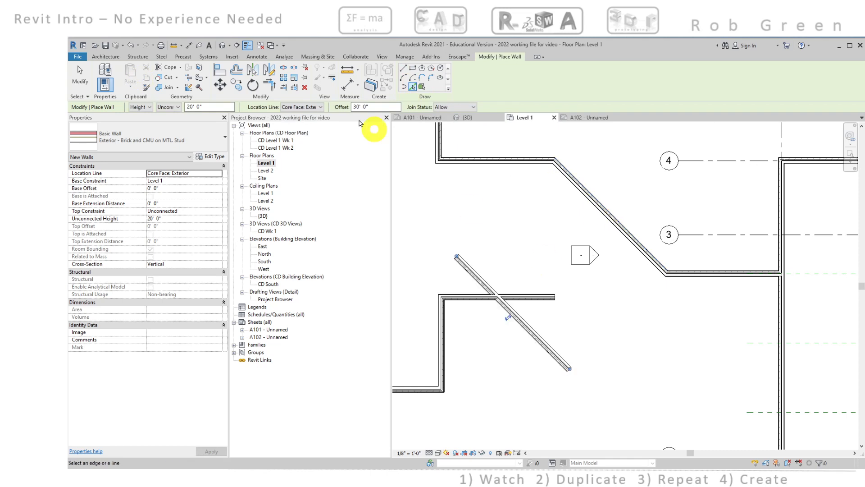
# Step: Trim the short lower horizontal wall and the new diagonal wall to a corner, removing their overhanging ends
pyautogui.click(269, 84)
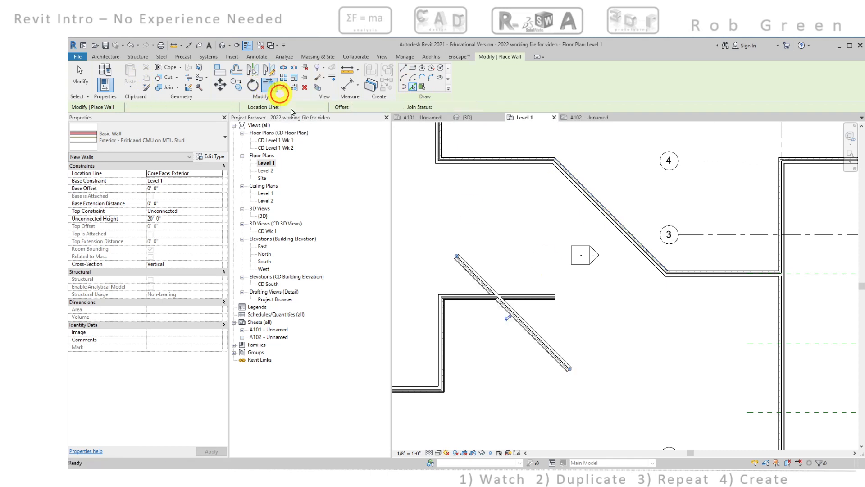
pyautogui.click(466, 297)
pyautogui.click(509, 311)
pyautogui.press('Escape')
pyautogui.press('Escape')
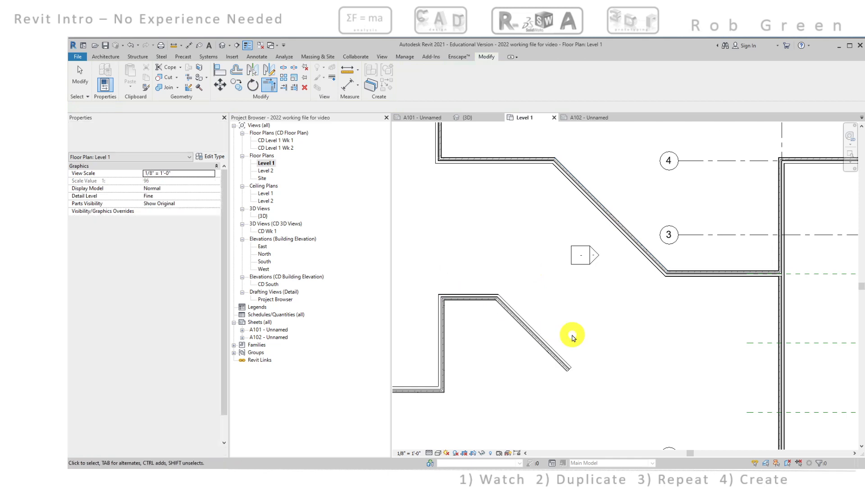
# Step: Draw a wall about 37' 5" long west along the lowest reference plane from its intersection with grid A, and finish placing walls
pyautogui.scroll(-3, 637, 333)
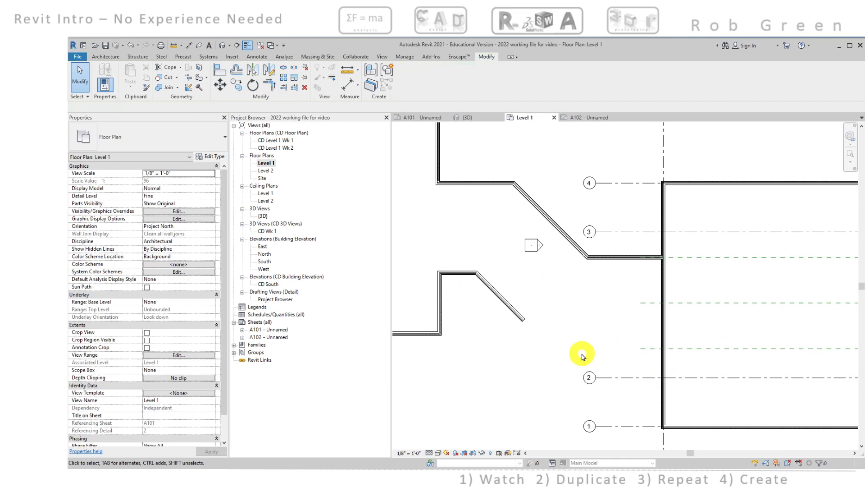
pyautogui.click(105, 57)
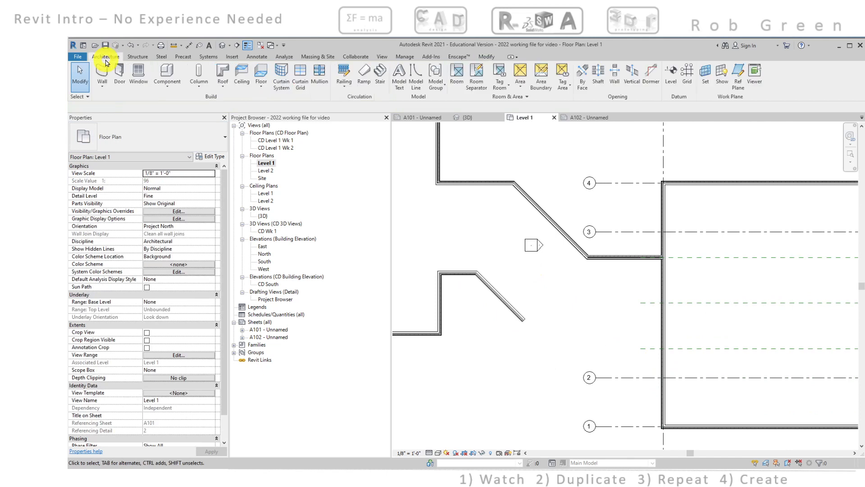
pyautogui.click(104, 72)
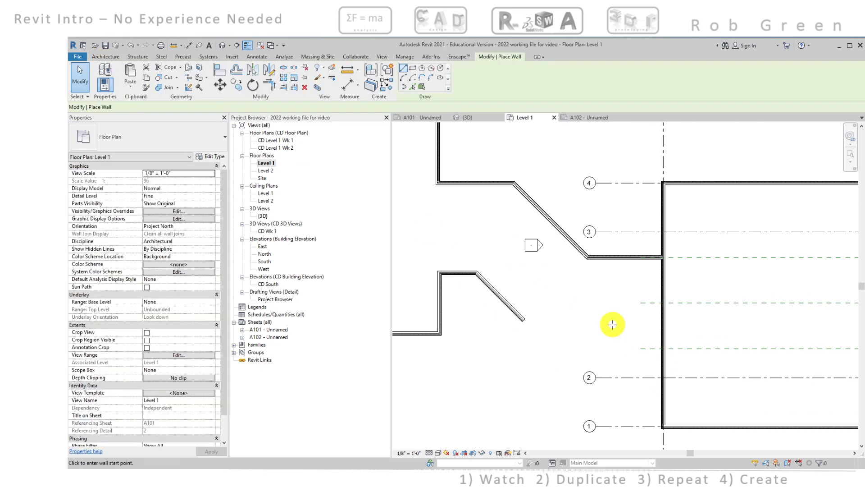
pyautogui.scroll(2, 639, 357)
pyautogui.scroll(4, 642, 355)
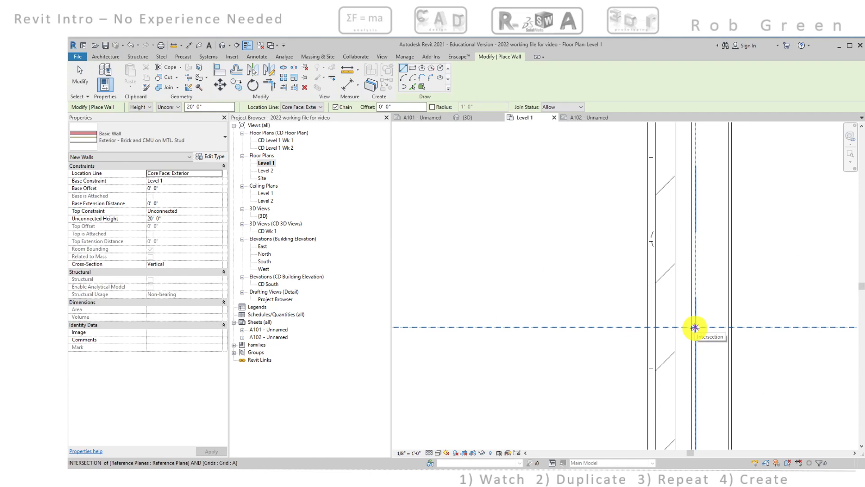
pyautogui.click(695, 328)
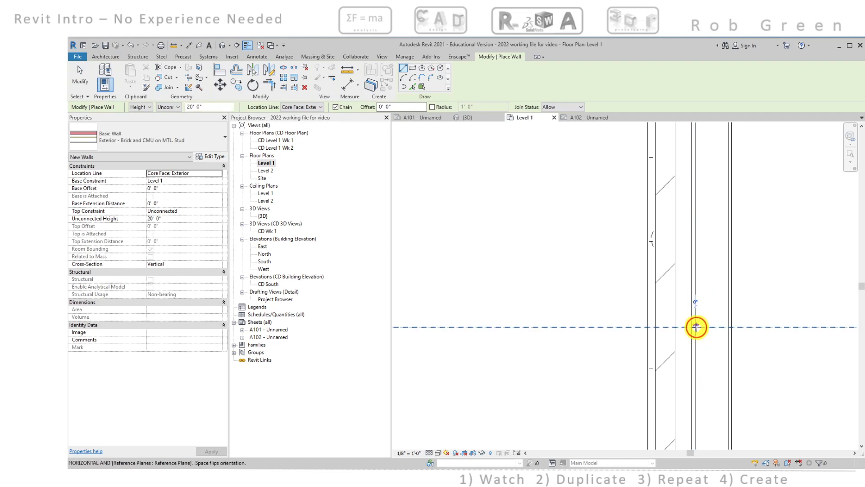
pyautogui.scroll(-3, 630, 325)
pyautogui.scroll(-1, 564, 323)
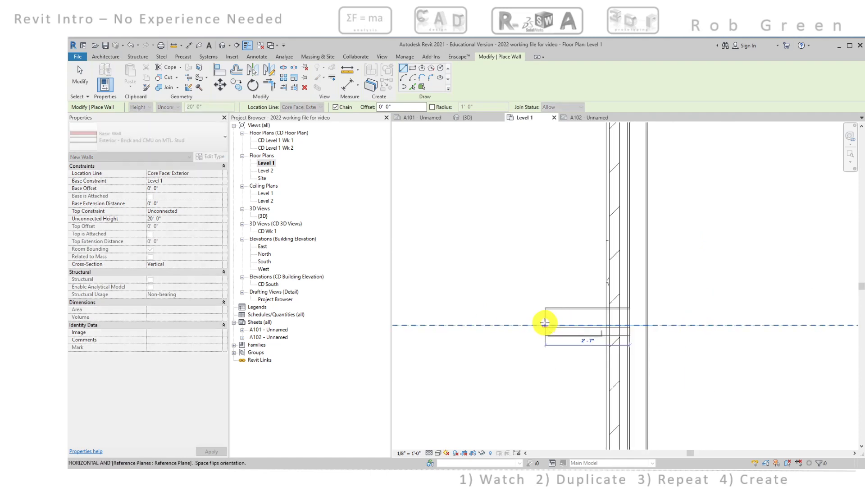
pyautogui.scroll(-5, 545, 323)
pyautogui.moveTo(530, 319); pyautogui.dragTo(702, 305, button='middle')
pyautogui.scroll(-2, 570, 311)
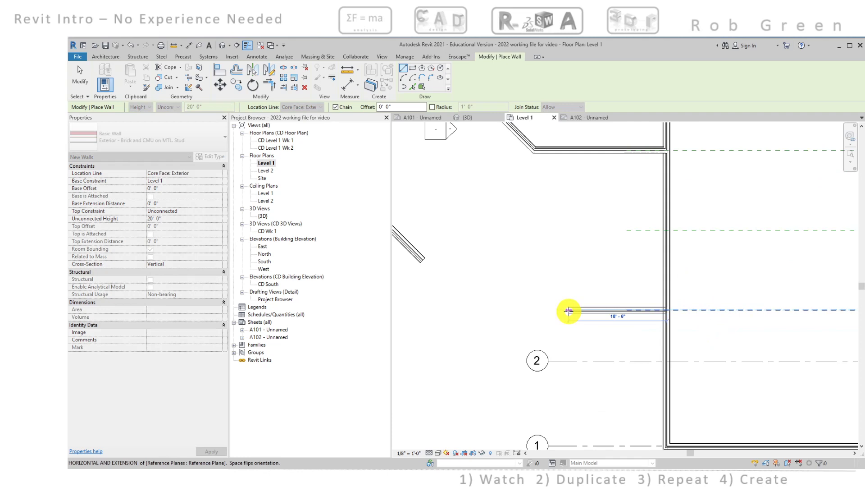
pyautogui.scroll(-2, 569, 311)
pyautogui.moveTo(566, 310); pyautogui.dragTo(558, 311, button='middle')
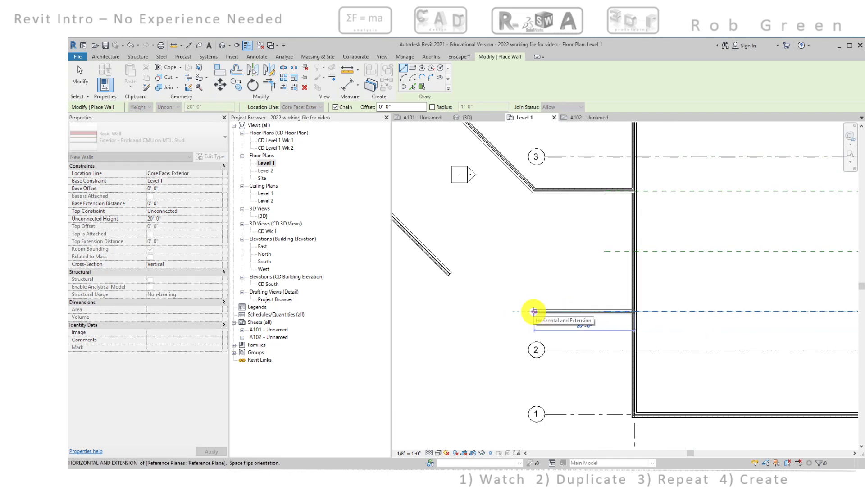
pyautogui.click(483, 310)
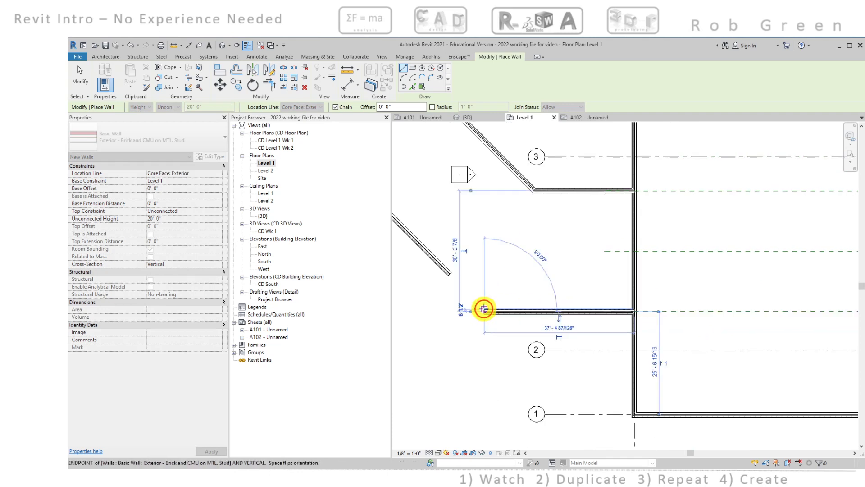
pyautogui.press('Escape')
pyautogui.press('Escape')
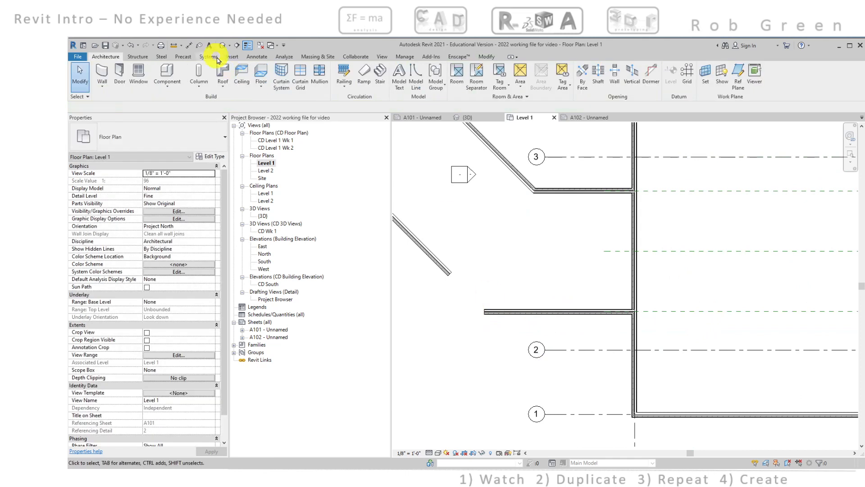
# Step: Extend the lower diagonal wall to a clean corner with the new horizontal wall using Trim/Extend to Corner
pyautogui.click(486, 56)
pyautogui.click(273, 87)
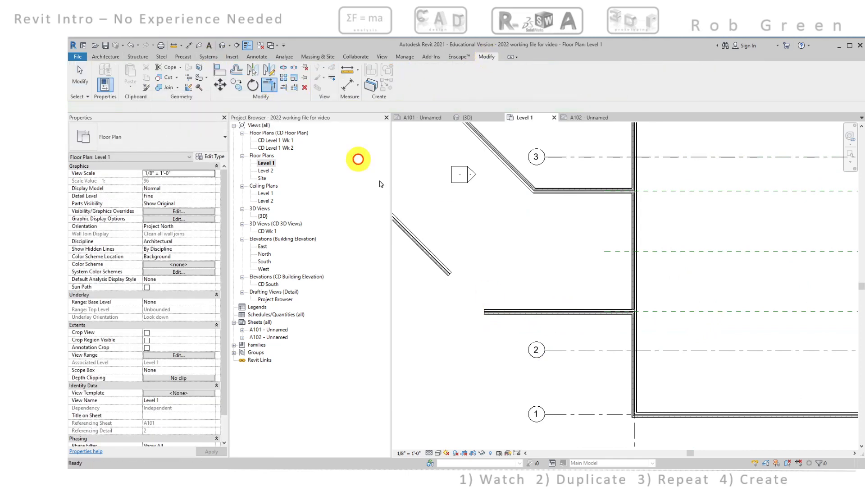
pyautogui.click(447, 258)
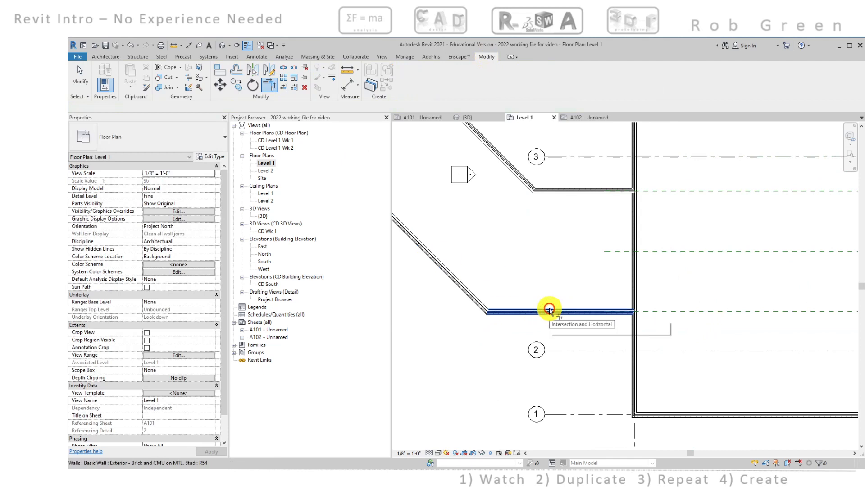
pyautogui.click(550, 310)
pyautogui.press('Escape')
pyautogui.scroll(-4, 541, 282)
pyautogui.moveTo(535, 275); pyautogui.dragTo(600, 249, button='middle')
pyautogui.scroll(2, 615, 252)
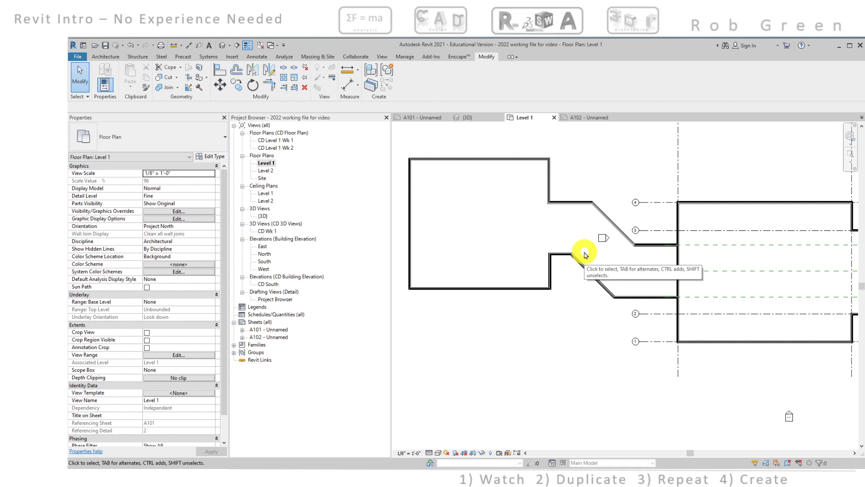
pyautogui.moveTo(503, 244); pyautogui.dragTo(584, 272, button='middle')
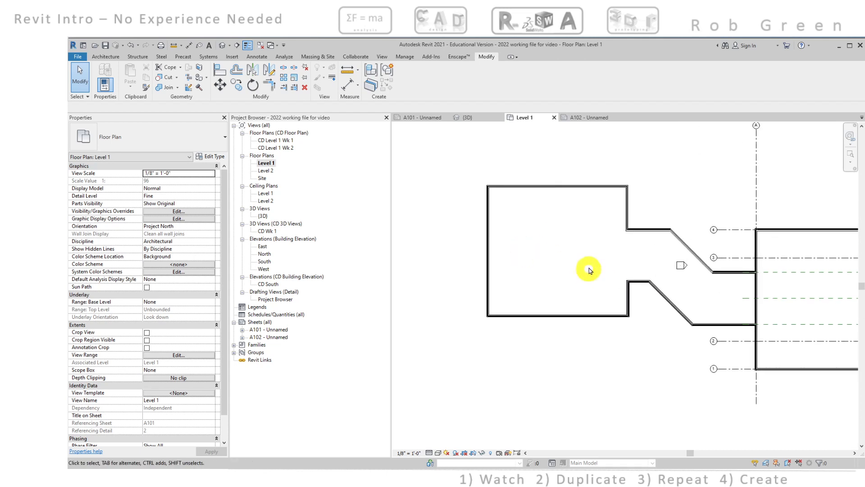